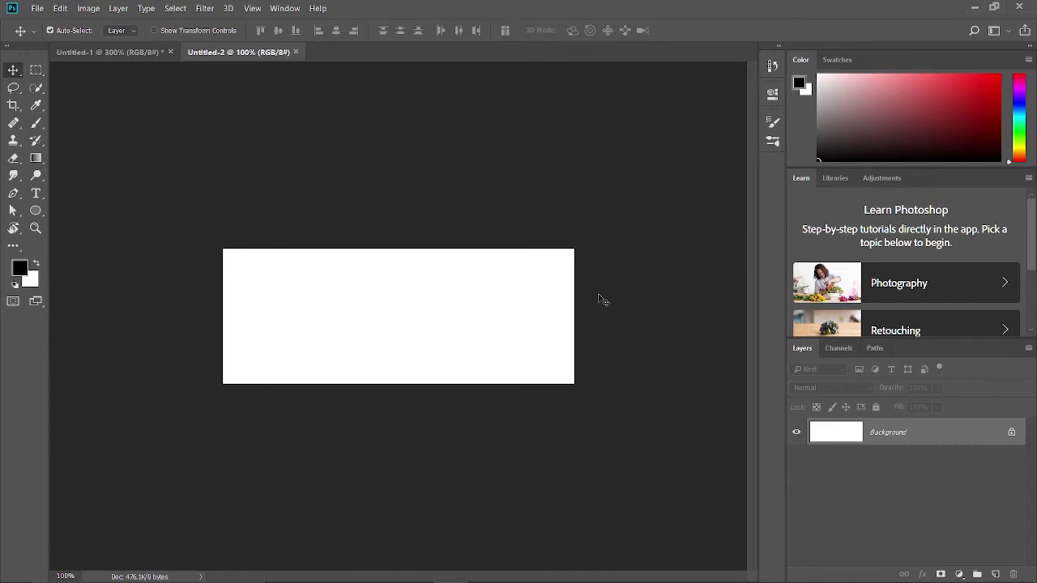
- Convert the Background into an editable Layer 0
{"action": "double_click", "coordinate": [925, 437]}
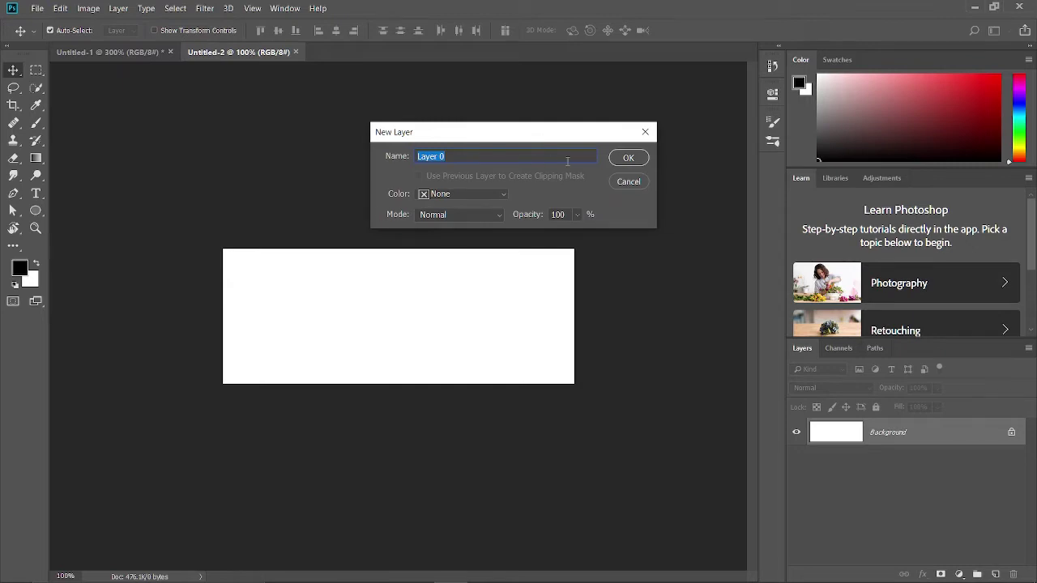
{"action": "left_click", "coordinate": [624, 161]}
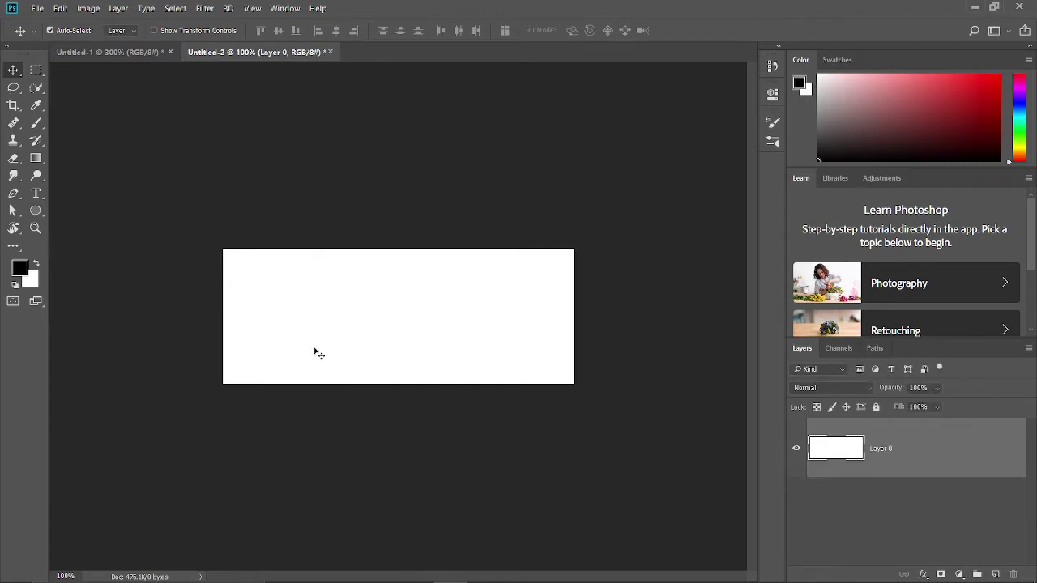
{"action": "left_click", "coordinate": [42, 127]}
{"action": "key", "text": "bracketleft"}
{"action": "key", "text": "bracketleft"}
{"action": "key", "text": "ctrl+plus"}
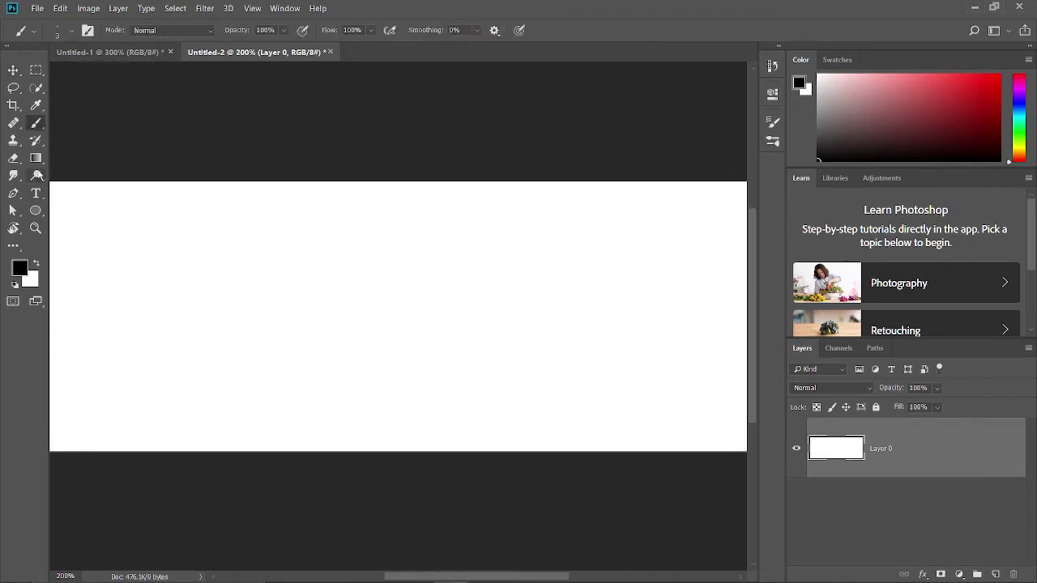
- Set the Pen tool to Shape mode with no fill and a 1.87 px stroke
{"action": "left_click", "coordinate": [13, 194]}
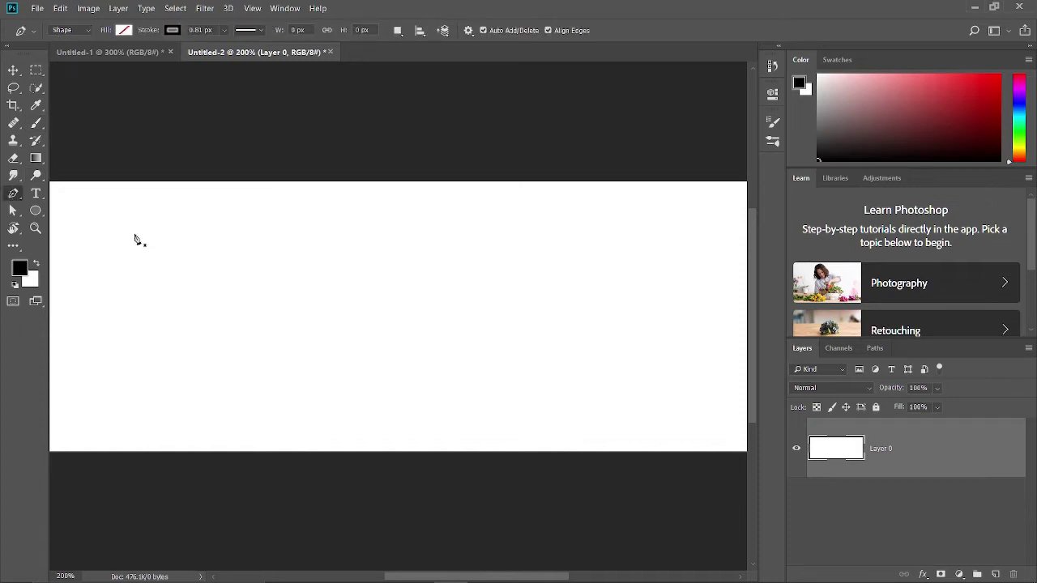
{"action": "key", "text": "ctrl+minus"}
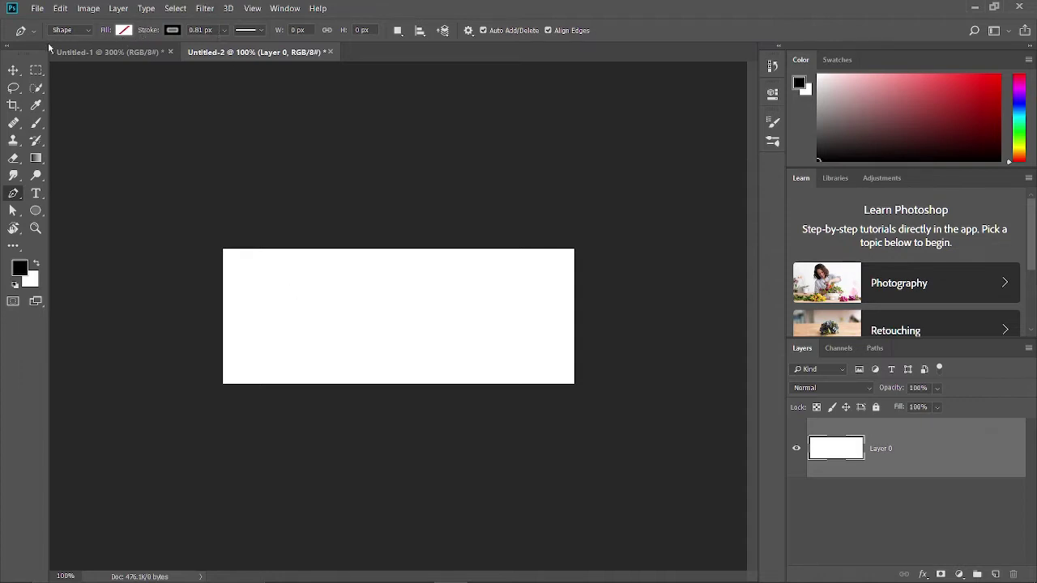
{"action": "left_click", "coordinate": [85, 33]}
{"action": "left_click", "coordinate": [87, 34]}
{"action": "left_click", "coordinate": [226, 30]}
{"action": "left_click_drag", "start_coordinate": [228, 49], "coordinate": [230, 49]}
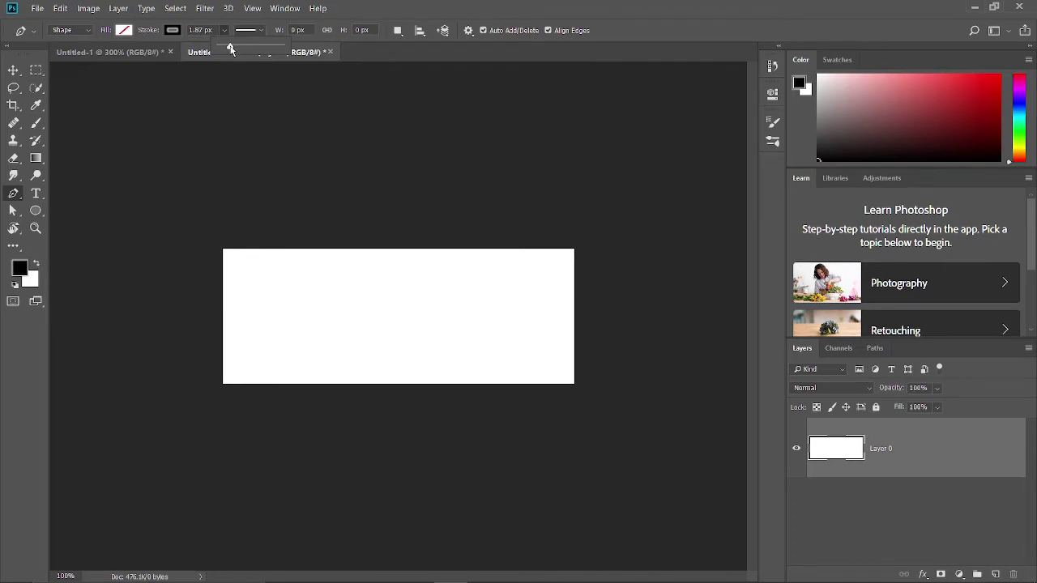
{"action": "left_click", "coordinate": [267, 126]}
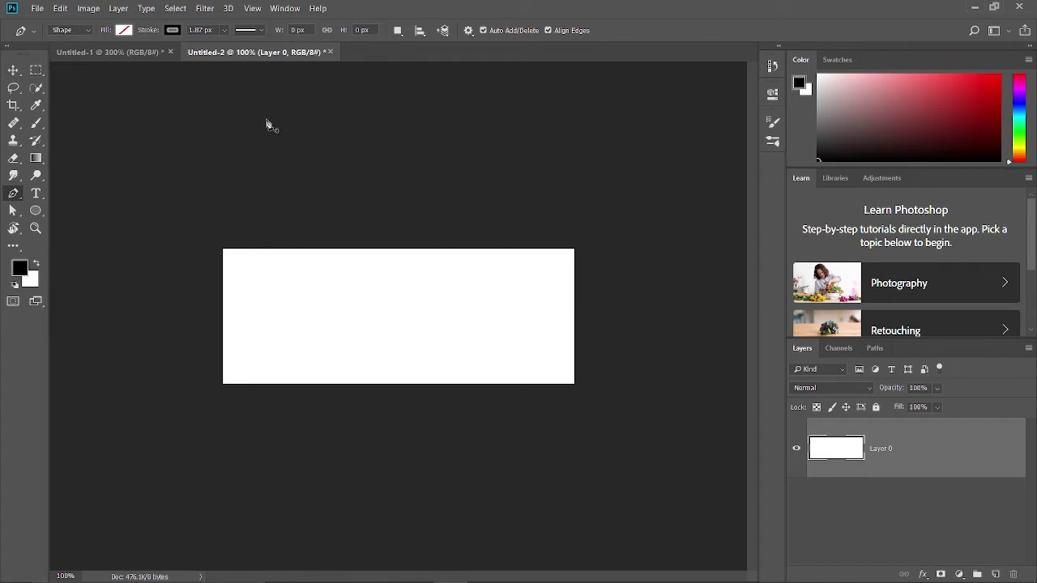
- Draw the first wavy horizontal strand across the canvas with curved pen anchors
{"action": "left_click", "coordinate": [265, 124]}
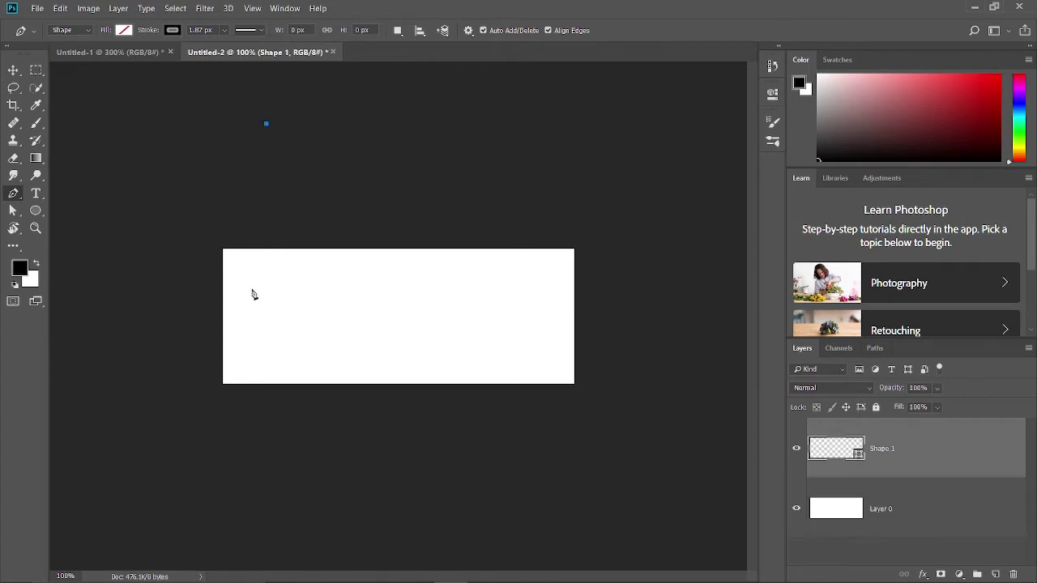
{"action": "key", "text": "ctrl+z"}
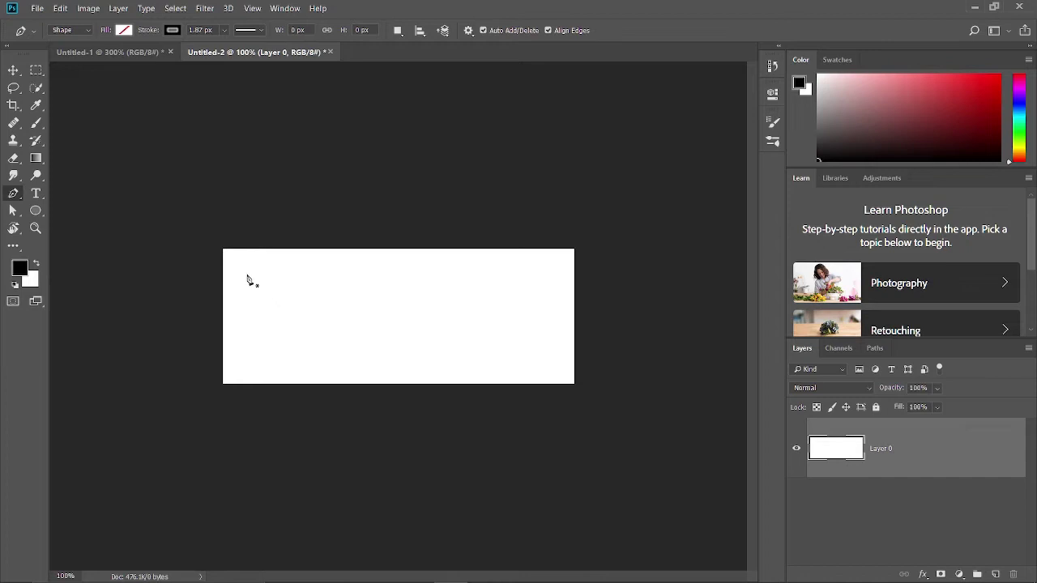
{"action": "left_click", "coordinate": [246, 275]}
{"action": "left_click", "coordinate": [329, 275]}
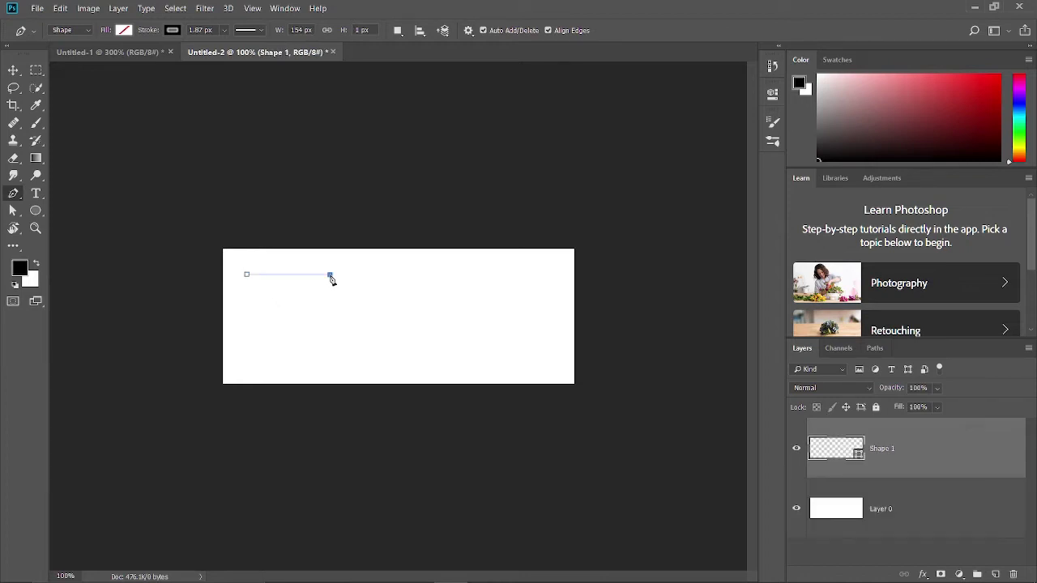
{"action": "left_click_drag", "start_coordinate": [331, 279], "coordinate": [340, 270]}
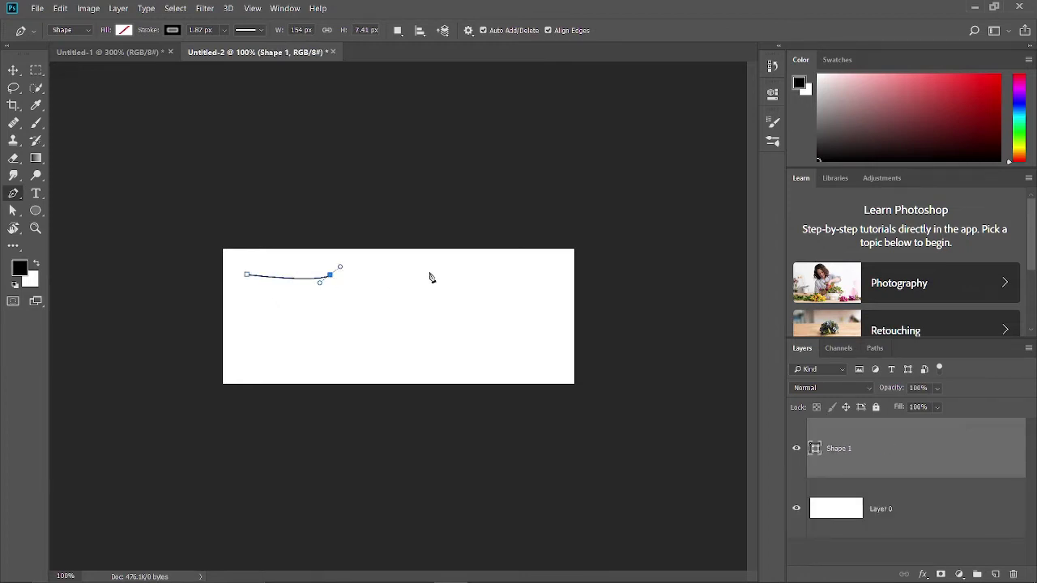
{"action": "left_click_drag", "start_coordinate": [429, 272], "coordinate": [434, 278]}
{"action": "left_click_drag", "start_coordinate": [532, 269], "coordinate": [538, 265]}
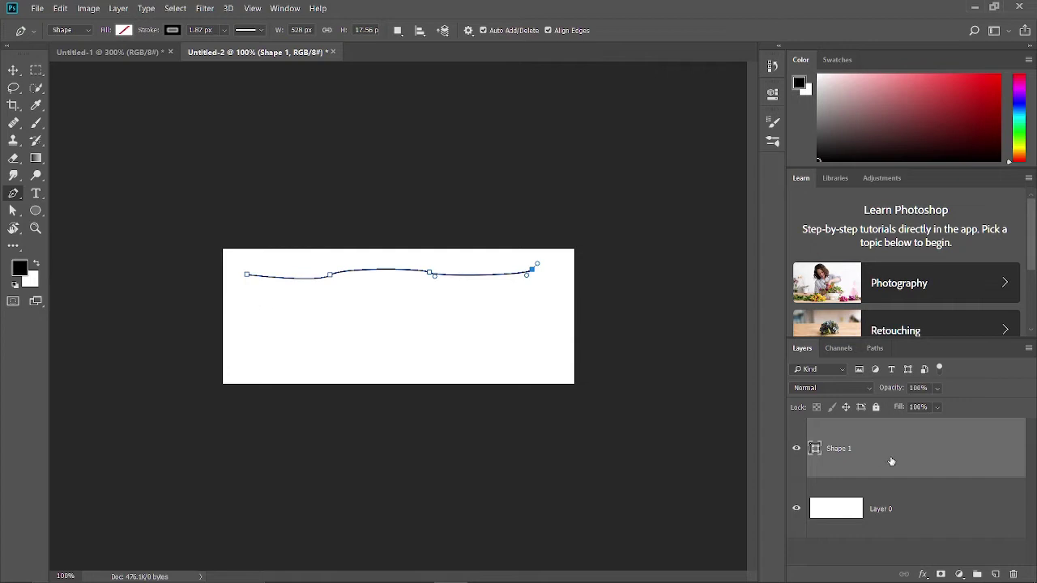
{"action": "left_click", "coordinate": [889, 525]}
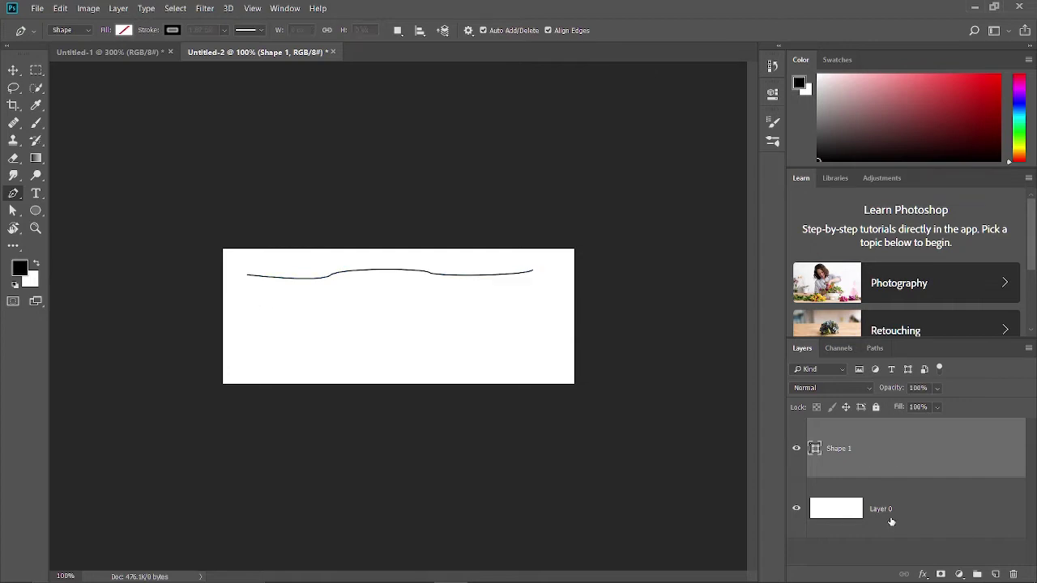
- Draw a second wavy strand just below the first
{"action": "left_click", "coordinate": [246, 295]}
{"action": "left_click", "coordinate": [328, 294]}
{"action": "left_click_drag", "start_coordinate": [329, 294], "coordinate": [336, 297]}
{"action": "left_click_drag", "start_coordinate": [411, 287], "coordinate": [423, 285]}
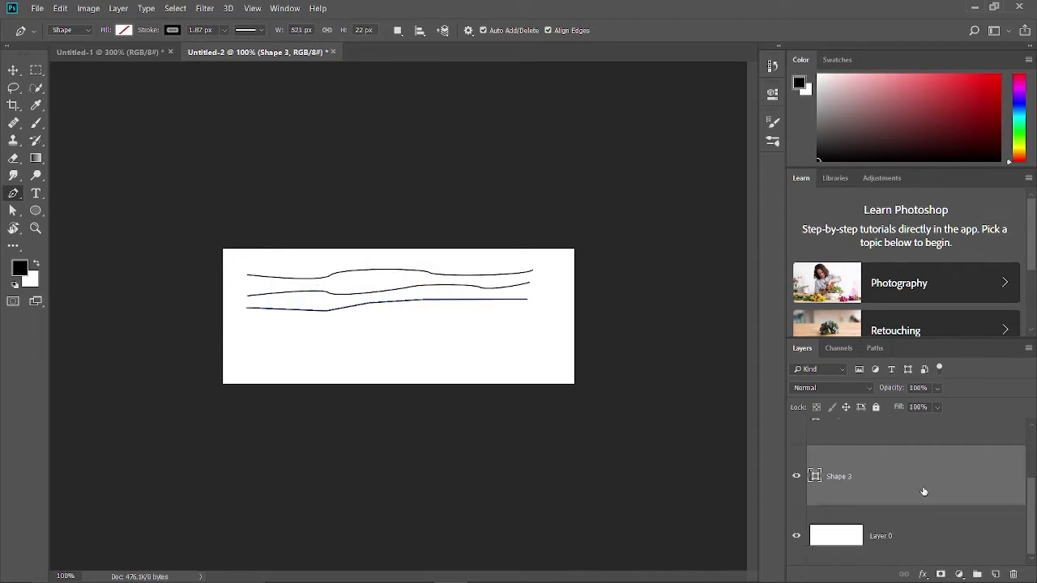
{"action": "scroll", "coordinate": [925, 454], "scroll_direction": "up", "scroll_amount": 1}
- Duplicate the Shape 2 strand and nudge the copy slightly lower
{"action": "left_click", "coordinate": [918, 471]}
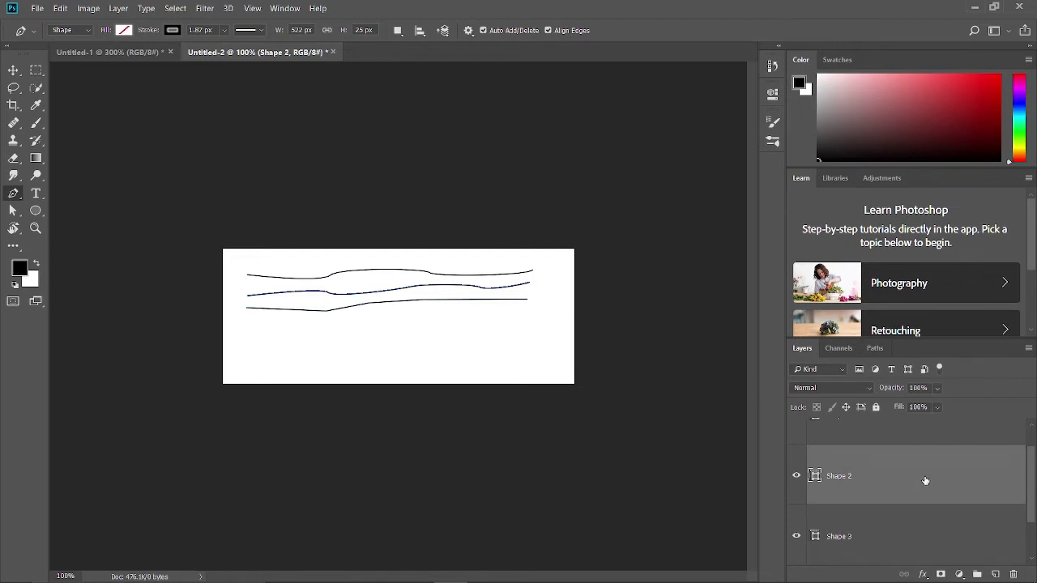
{"action": "key", "text": "ctrl+j"}
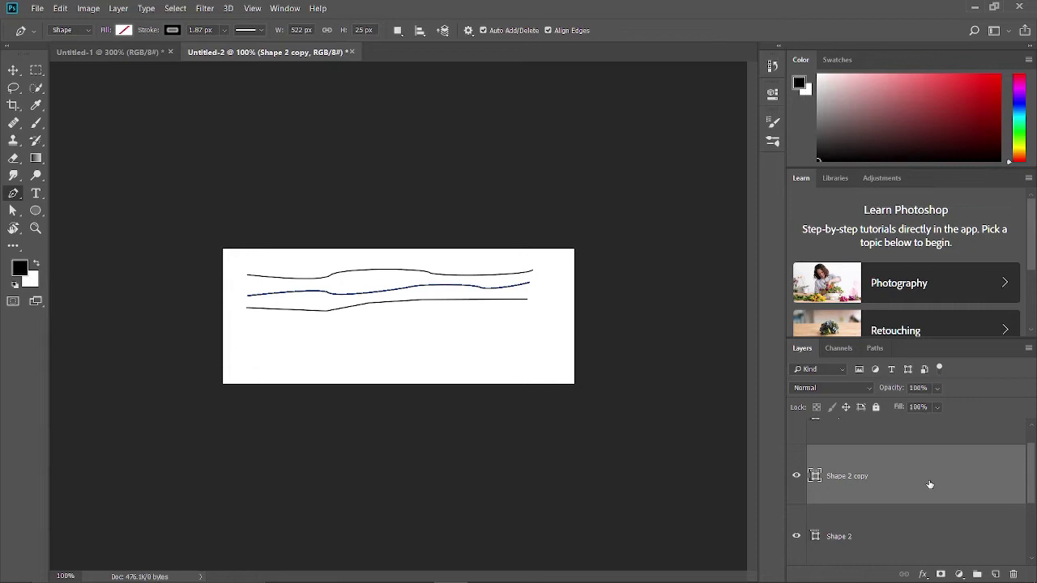
{"action": "key", "text": "v"}
{"action": "key", "text": "Down"}
{"action": "key", "text": "Down"}
{"action": "key", "text": "Down"}
{"action": "key", "text": "Down"}
{"action": "key", "text": "Down"}
{"action": "key", "text": "Down"}
{"action": "key", "text": "Down"}
{"action": "key", "text": "Down"}
{"action": "key", "text": "Down"}
{"action": "key", "text": "Down"}
{"action": "key", "text": "Down"}
{"action": "key", "text": "Down"}
{"action": "key", "text": "Down"}
{"action": "key", "text": "Down"}
{"action": "key", "text": "Down"}
{"action": "key", "text": "Down"}
{"action": "key", "text": "Down"}
{"action": "key", "text": "Down"}
{"action": "key", "text": "Down"}
{"action": "key", "text": "Down"}
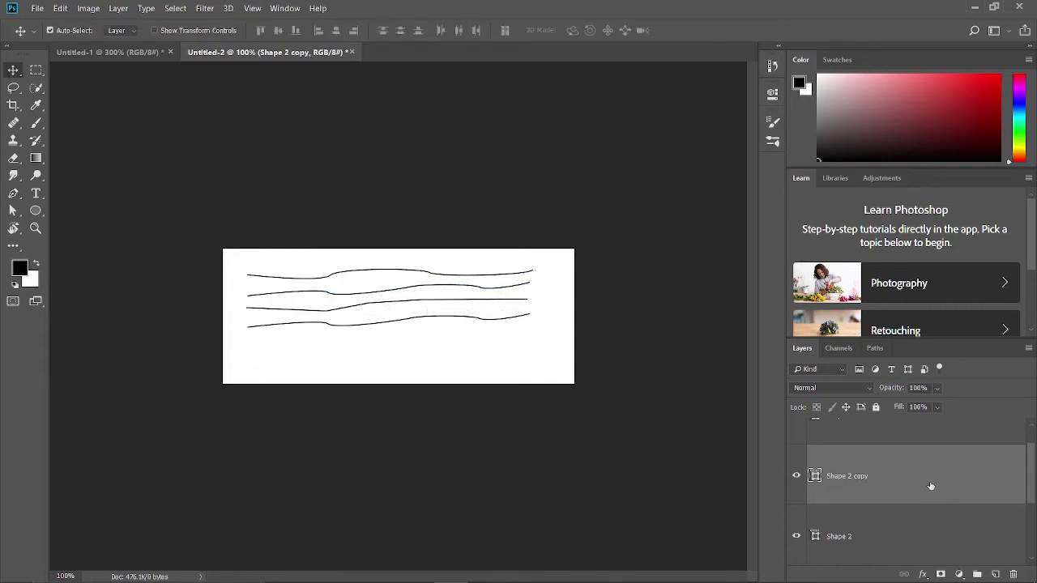
- Duplicate the Shape 1 strand and nudge the copy down two steps
{"action": "scroll", "coordinate": [955, 503], "scroll_direction": "up", "scroll_amount": 1}
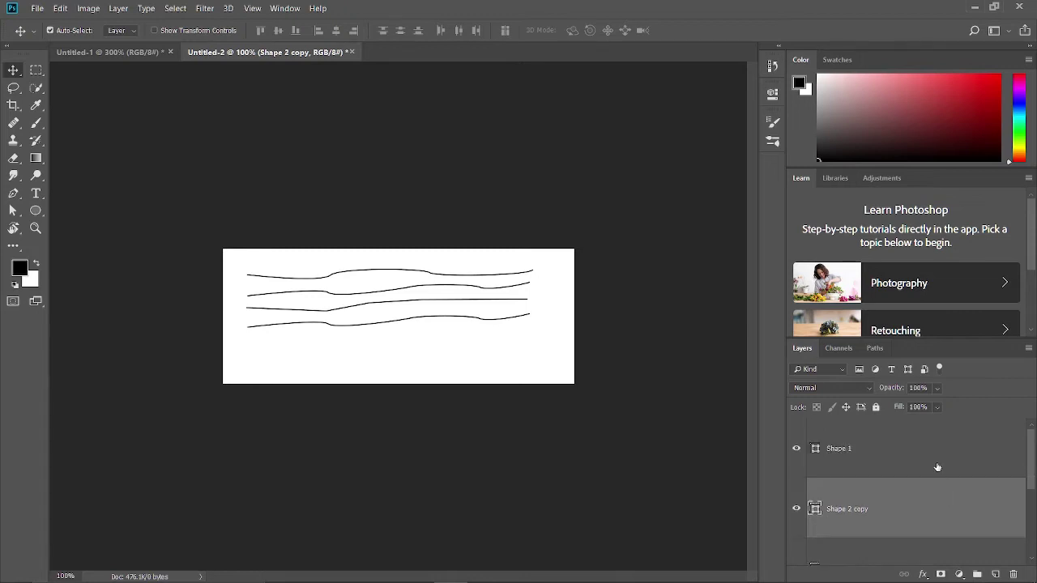
{"action": "left_click", "coordinate": [937, 466]}
{"action": "key", "text": "ctrl+j"}
{"action": "key", "text": "Down"}
{"action": "key", "text": "Down"}
{"action": "key", "text": "Down"}
{"action": "key", "text": "Down"}
{"action": "key", "text": "Down"}
{"action": "key", "text": "Down"}
{"action": "key", "text": "Down"}
{"action": "key", "text": "Down"}
{"action": "key", "text": "Down"}
{"action": "key", "text": "Down"}
{"action": "key", "text": "Down"}
{"action": "key", "text": "Down"}
{"action": "key", "text": "Down"}
{"action": "key", "text": "Down"}
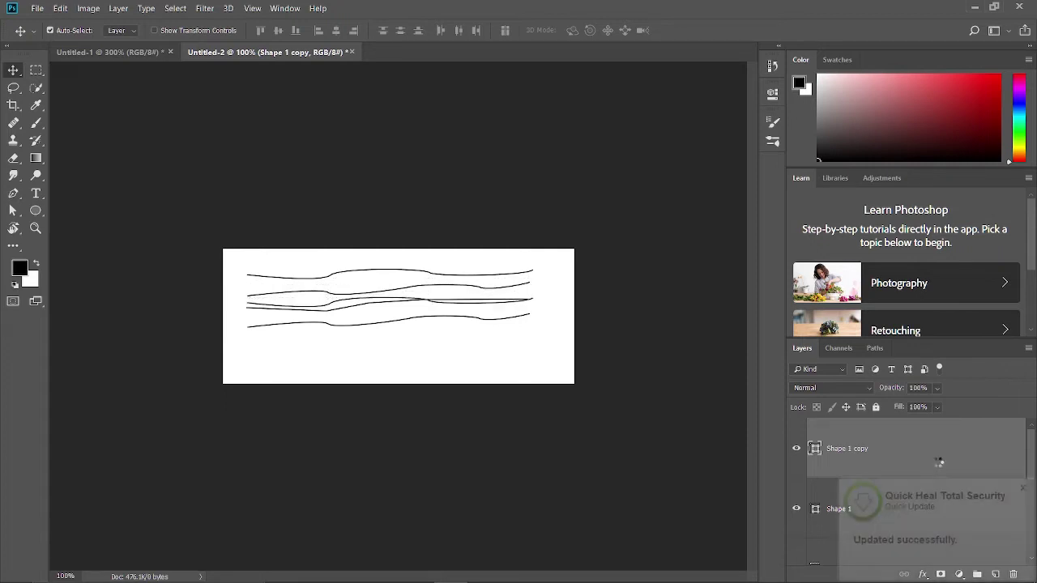
{"action": "key", "text": "Down"}
{"action": "key", "text": "Down"}
{"action": "key", "text": "Down"}
{"action": "key", "text": "Down"}
{"action": "key", "text": "Down"}
{"action": "key", "text": "Down"}
{"action": "key", "text": "Down"}
{"action": "key", "text": "Down"}
{"action": "key", "text": "Down"}
{"action": "key", "text": "Down"}
{"action": "key", "text": "Down"}
{"action": "key", "text": "Down"}
{"action": "key", "text": "Down"}
{"action": "key", "text": "Down"}
{"action": "key", "text": "Down"}
{"action": "key", "text": "Down"}
{"action": "left_click", "coordinate": [1023, 490]}
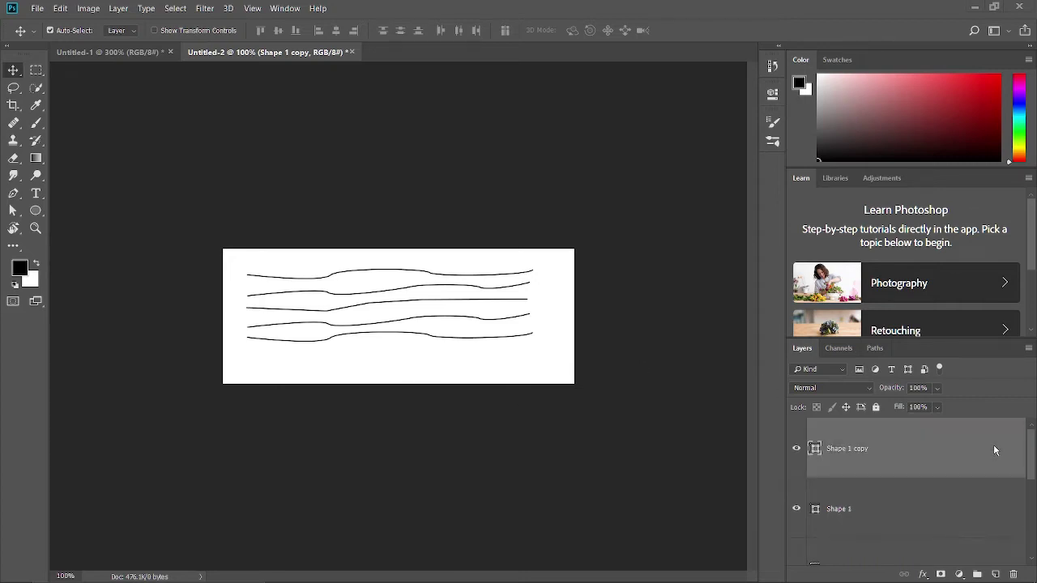
- Select all strand layers down to Shape 3 and merge them into Shape 1 copy
{"action": "scroll", "coordinate": [995, 449], "scroll_direction": "down", "scroll_amount": 2}
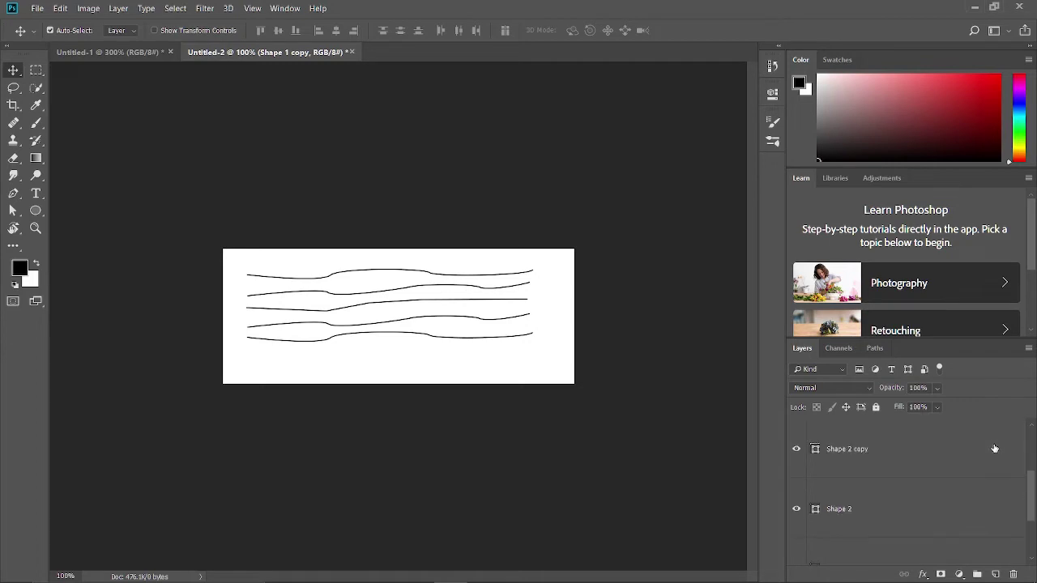
{"action": "scroll", "coordinate": [995, 449], "scroll_direction": "down", "scroll_amount": 2}
{"action": "left_click", "coordinate": [962, 496], "text": "shift"}
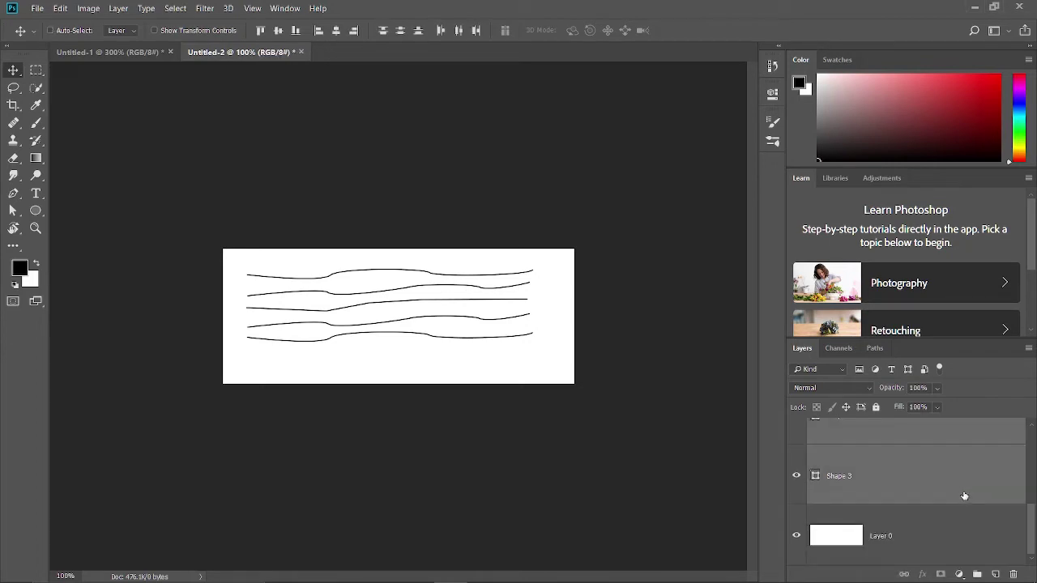
{"action": "key", "text": "ctrl+e"}
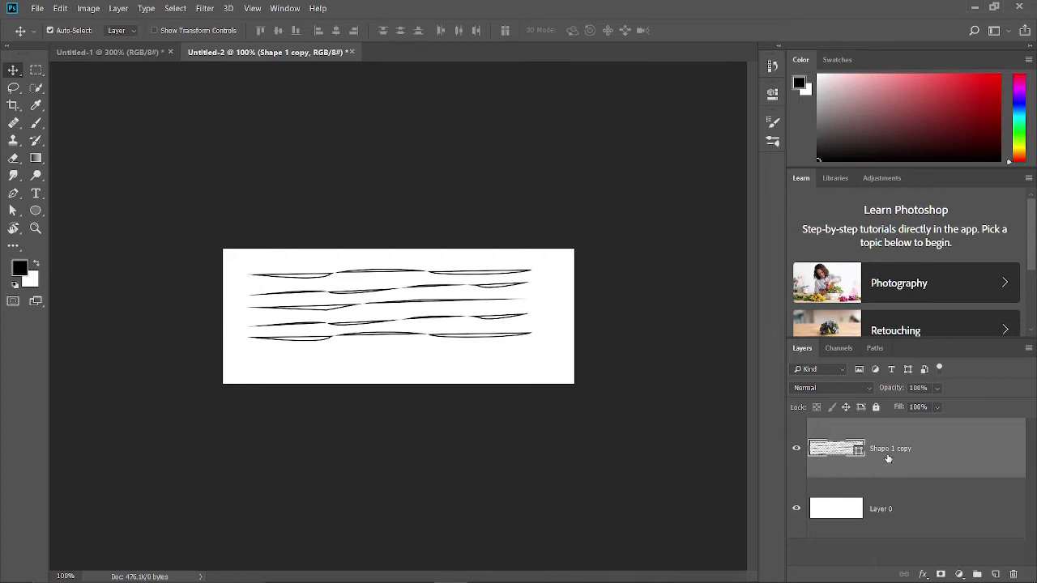
{"action": "left_click", "coordinate": [120, 10]}
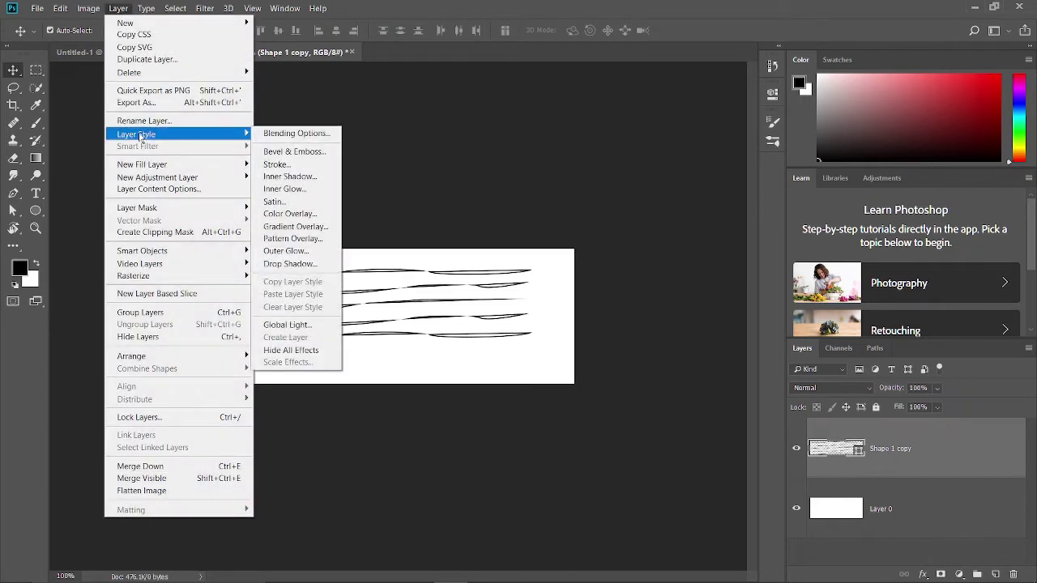
- Add a Normal-blend black-to-white Gradient Overlay to the merged strands
{"action": "mouse_move", "coordinate": [136, 134]}
{"action": "left_click", "coordinate": [296, 228]}
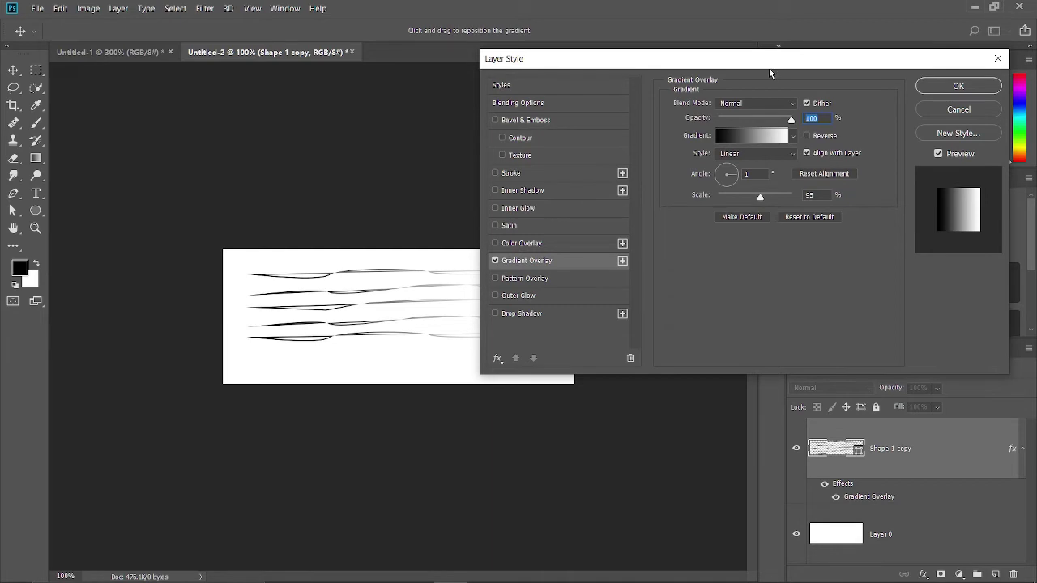
{"action": "left_click_drag", "start_coordinate": [772, 60], "coordinate": [800, 54]}
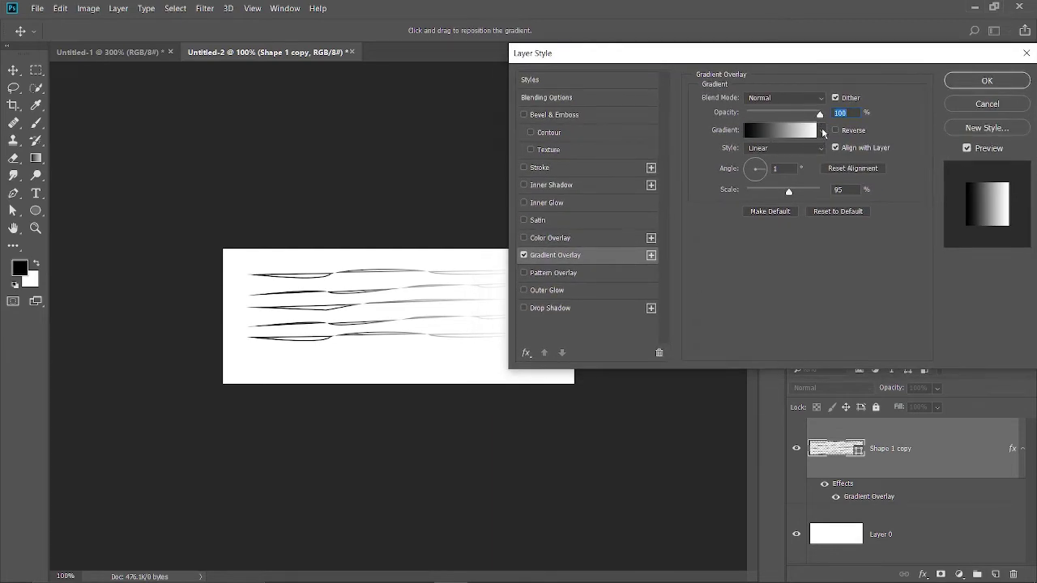
{"action": "left_click", "coordinate": [820, 99]}
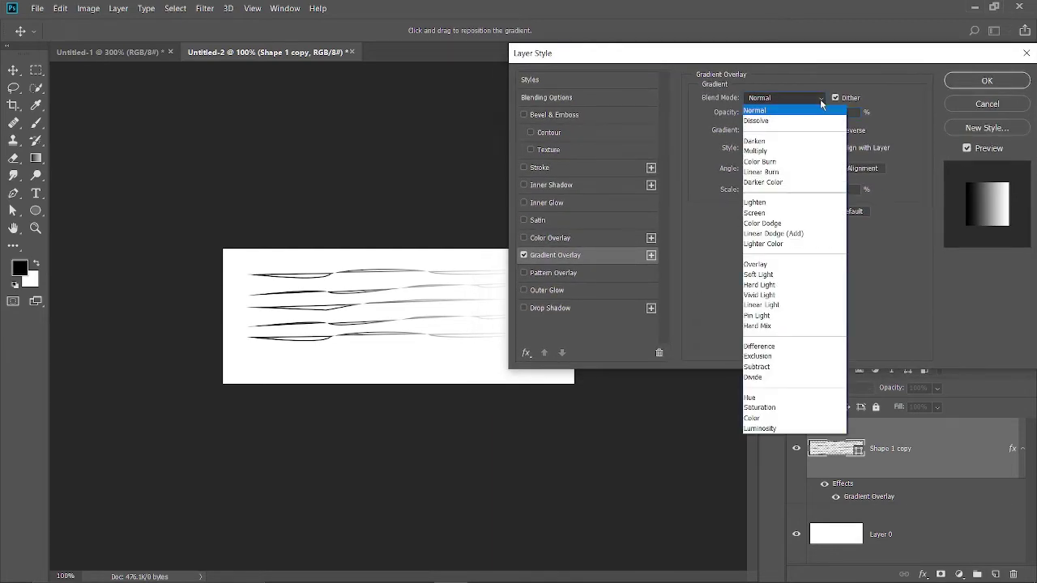
{"action": "left_click", "coordinate": [820, 104]}
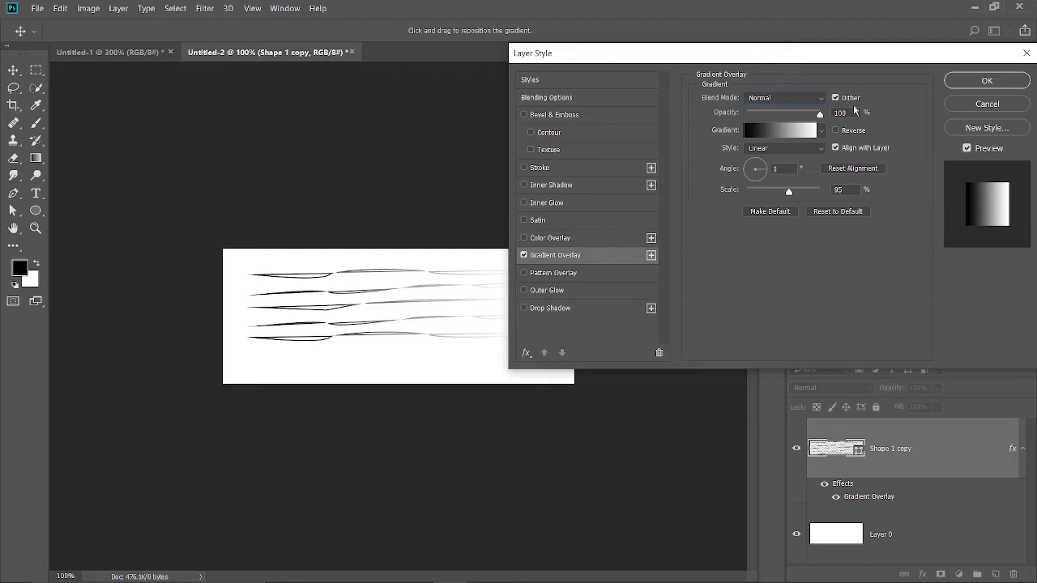
{"action": "left_click", "coordinate": [821, 131]}
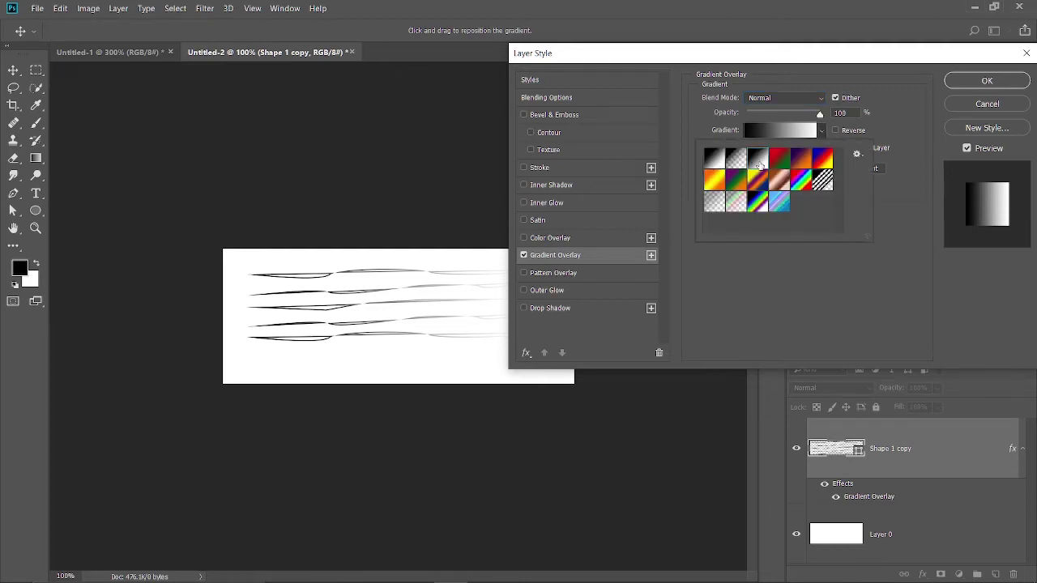
{"action": "left_click", "coordinate": [927, 104]}
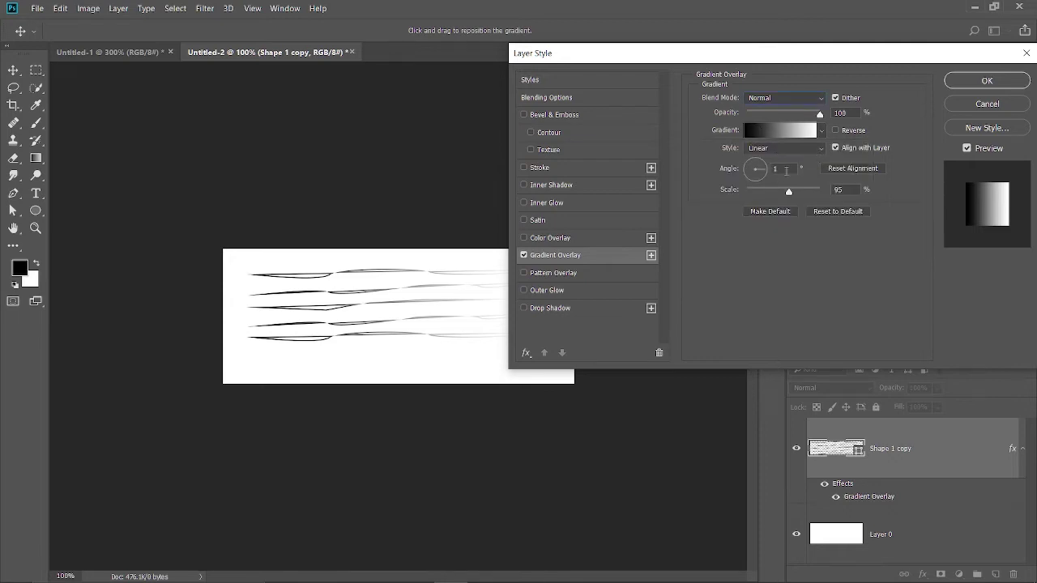
- Set the gradient scale to 36%, apply the overlay, and hide Layer 0
{"action": "key", "text": "BackSpace"}
{"action": "left_click_drag", "start_coordinate": [789, 193], "coordinate": [781, 193]}
{"action": "mouse_move", "coordinate": [780, 193]}
{"action": "left_mouse_down"}
{"action": "mouse_move", "coordinate": [758, 193]}
{"action": "mouse_move", "coordinate": [790, 201]}
{"action": "mouse_move", "coordinate": [749, 193]}
{"action": "mouse_move", "coordinate": [816, 200]}
{"action": "mouse_move", "coordinate": [792, 198]}
{"action": "left_mouse_up"}
{"action": "left_click", "coordinate": [982, 85]}
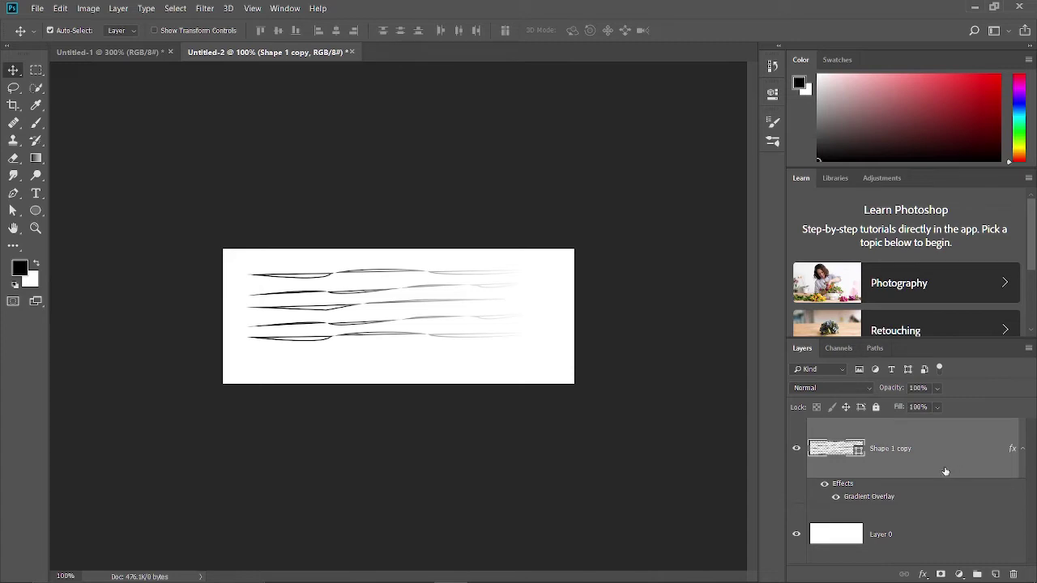
{"action": "left_click", "coordinate": [796, 535]}
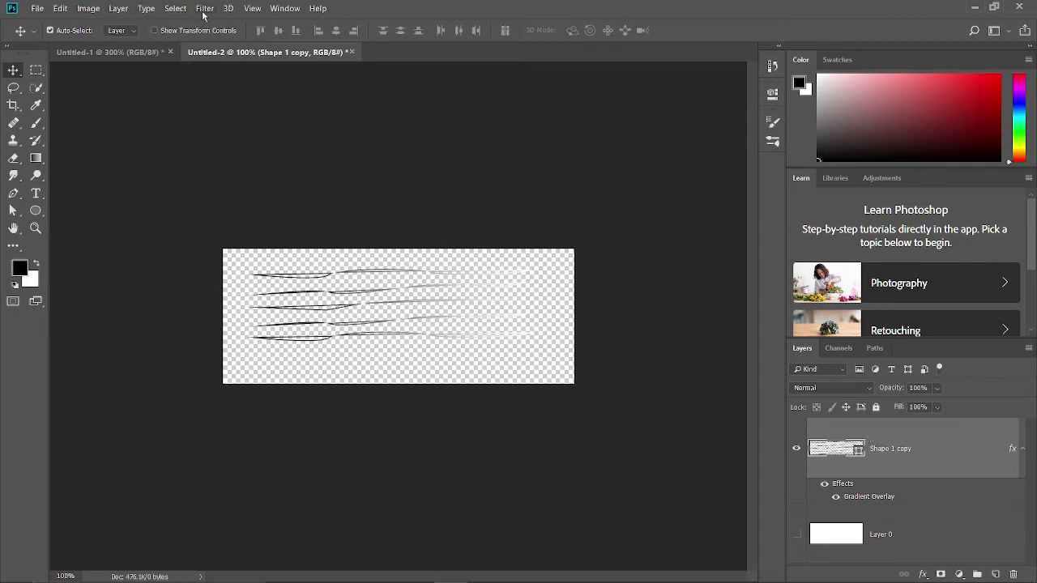
- Rasterize the Shape 1 copy layer style, baking the gradient fade into its pixels
{"action": "left_click", "coordinate": [118, 10]}
{"action": "mouse_move", "coordinate": [133, 275]}
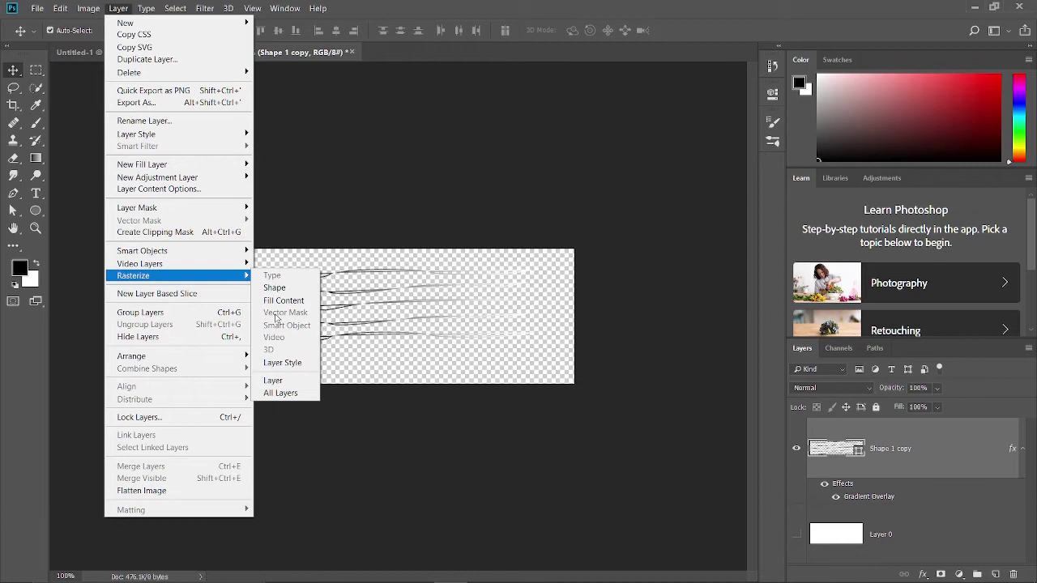
{"action": "left_click", "coordinate": [293, 364]}
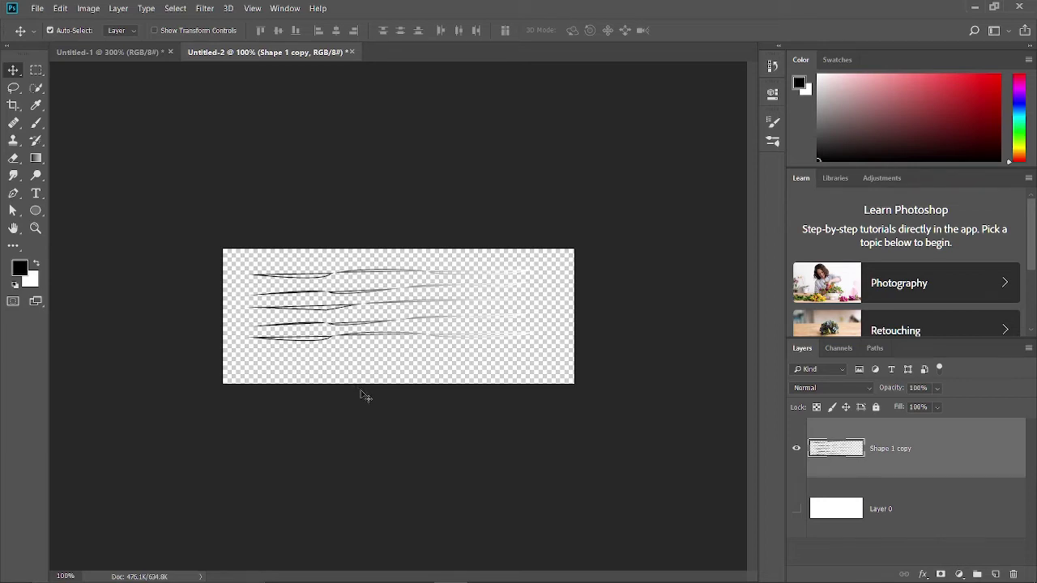
{"action": "left_click", "coordinate": [205, 9]}
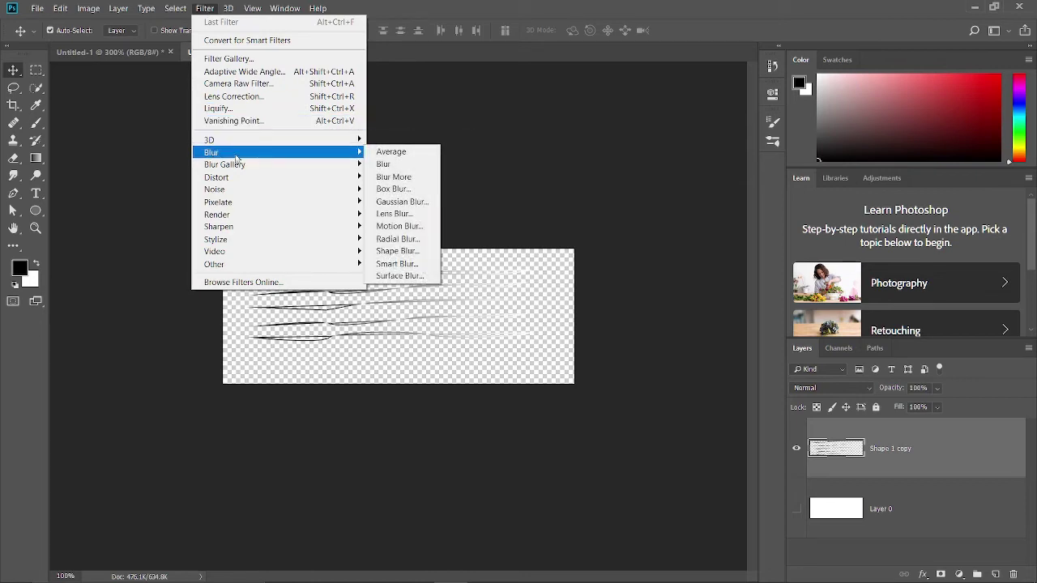
- Apply a 3 px Gaussian Blur to the strands
{"action": "mouse_move", "coordinate": [243, 153]}
{"action": "left_click", "coordinate": [403, 202]}
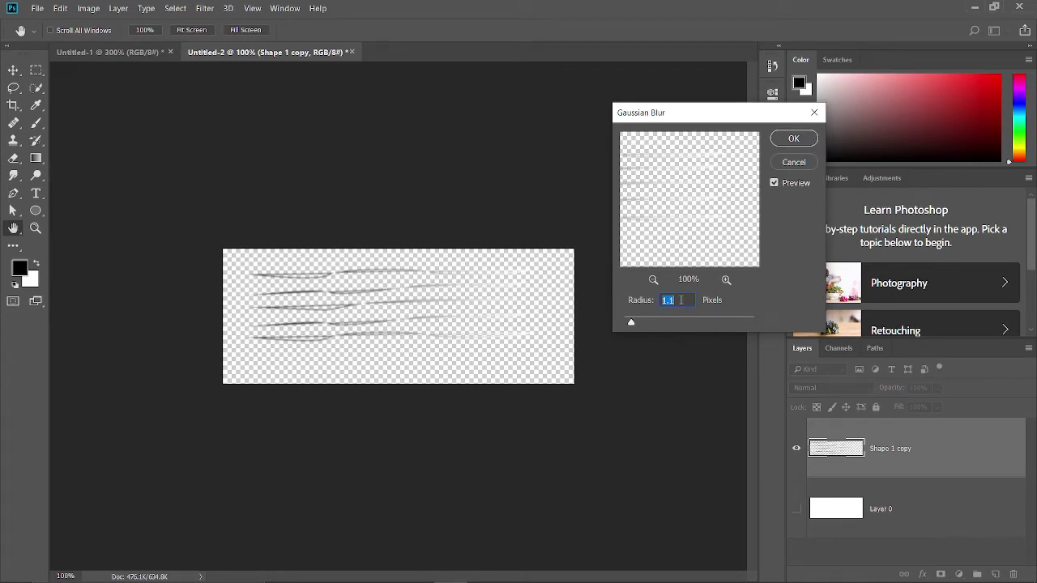
{"action": "type", "text": "3"}
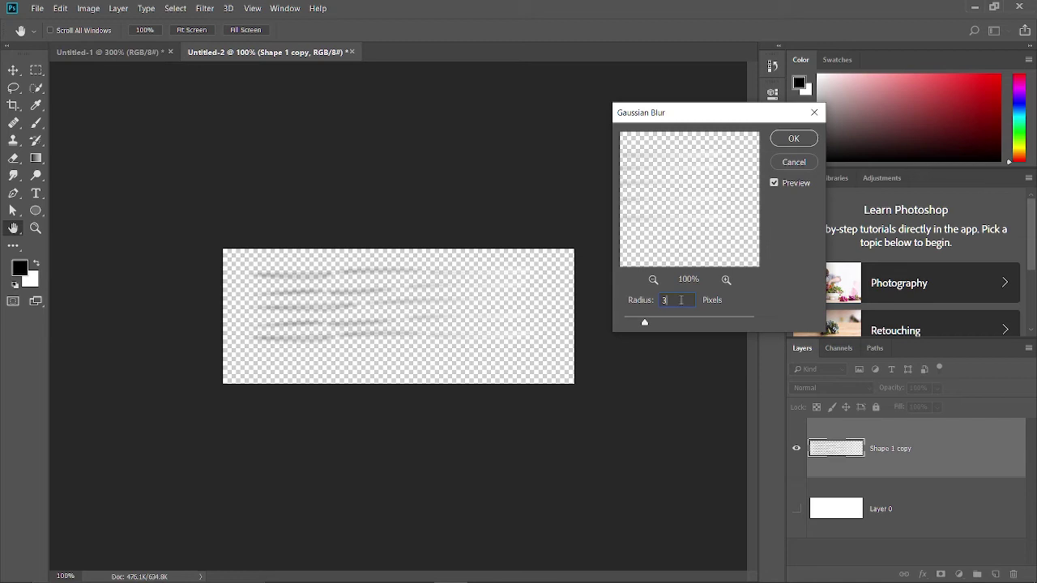
{"action": "key", "text": "Return"}
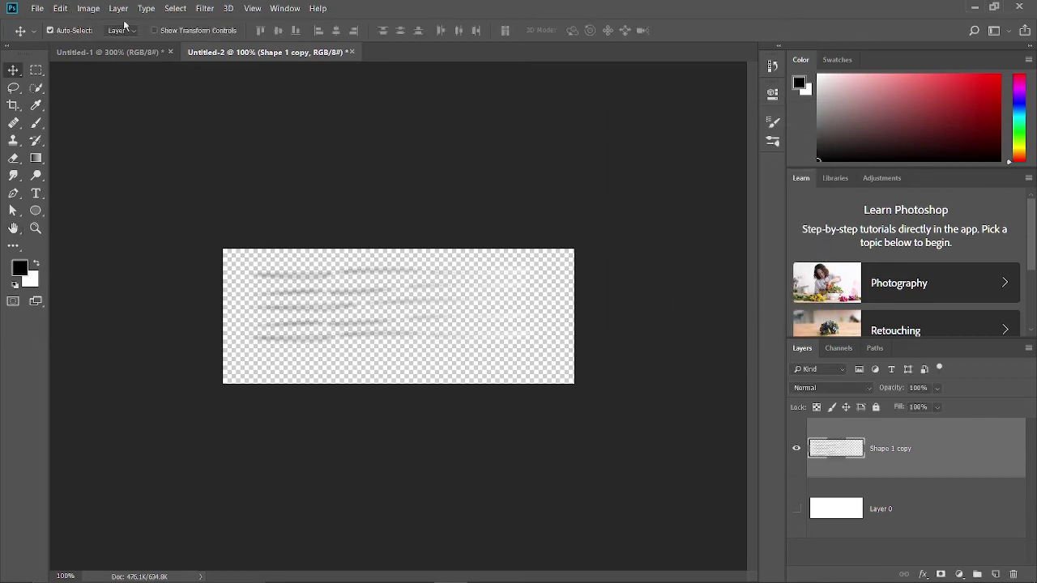
- Apply a further 1 px Gaussian Blur, show Layer 0, and select the whole canvas
{"action": "left_click", "coordinate": [205, 10]}
{"action": "mouse_move", "coordinate": [212, 153]}
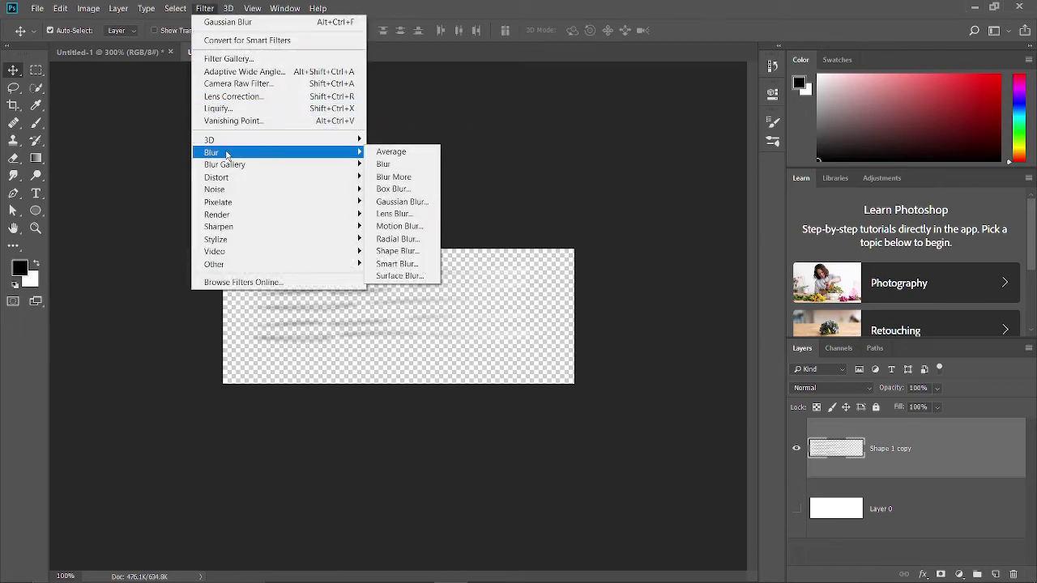
{"action": "left_click", "coordinate": [403, 201]}
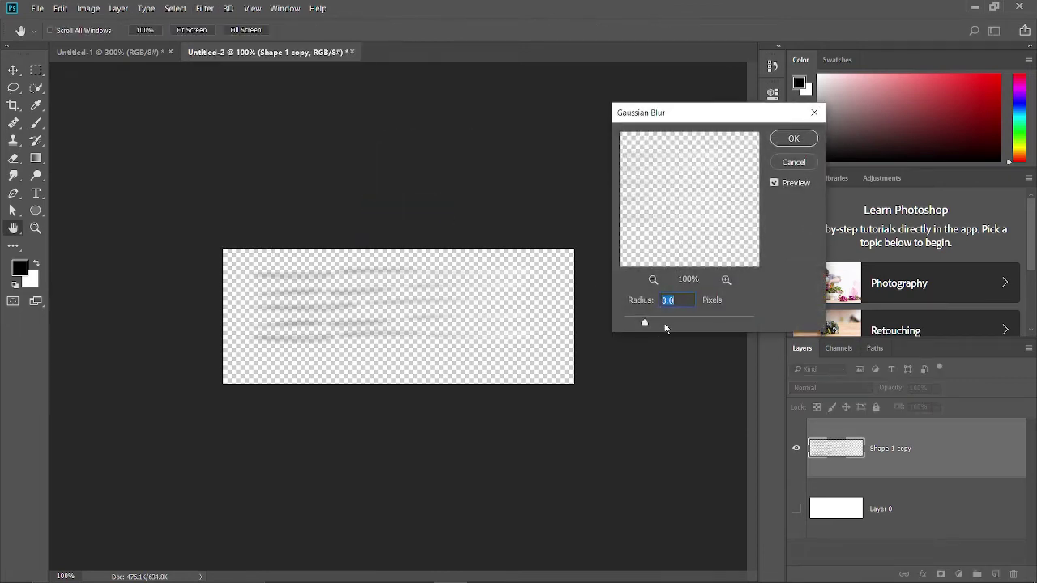
{"action": "type", "text": "1"}
{"action": "left_click", "coordinate": [791, 142]}
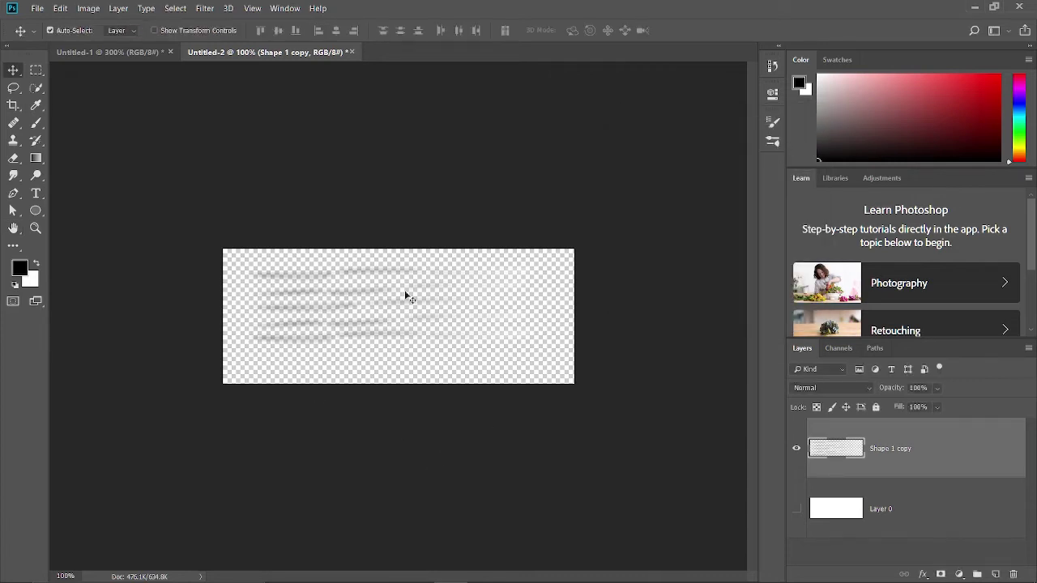
{"action": "left_click", "coordinate": [797, 508]}
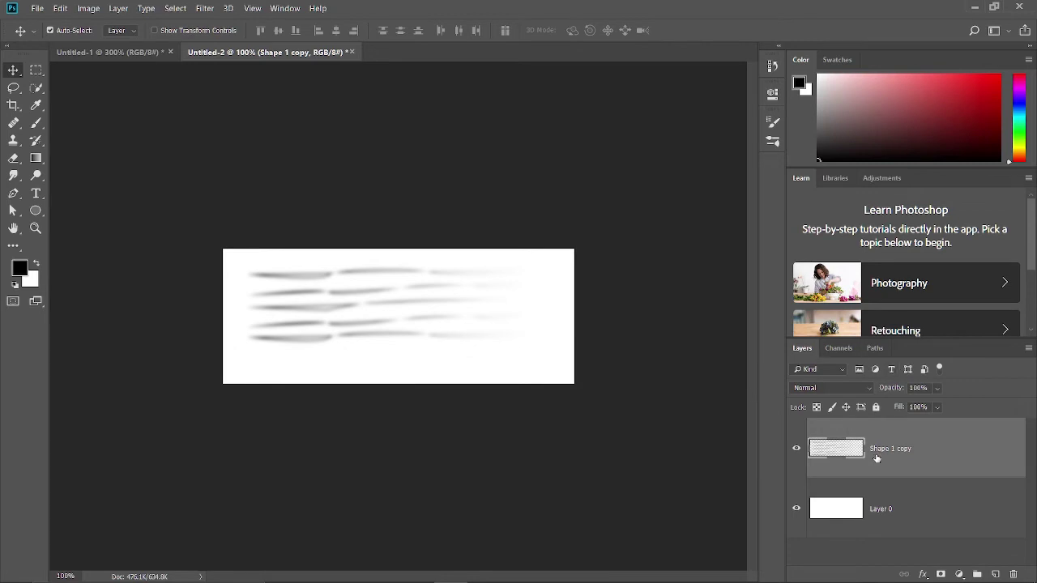
{"action": "key", "text": "ctrl+a"}
- Define a brush preset named 'hair' from the blurred strands and make it active
{"action": "left_click", "coordinate": [61, 8]}
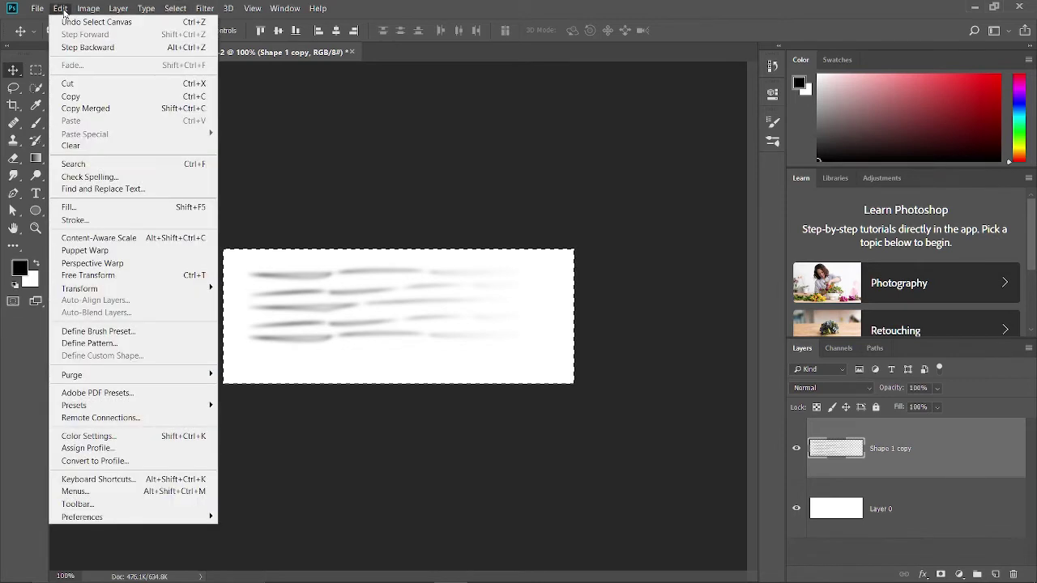
{"action": "left_click", "coordinate": [96, 333]}
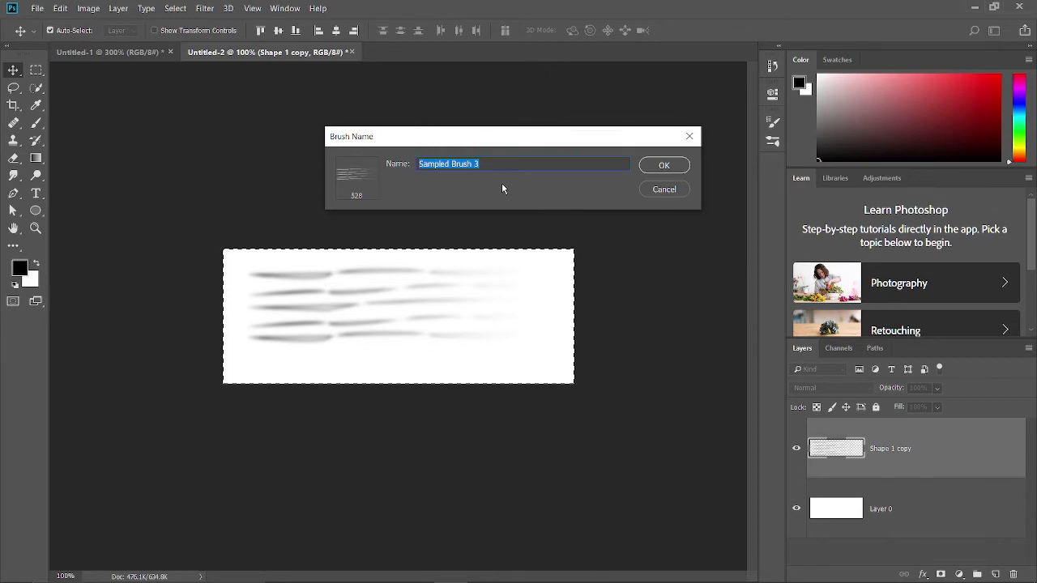
{"action": "type", "text": "hair1"}
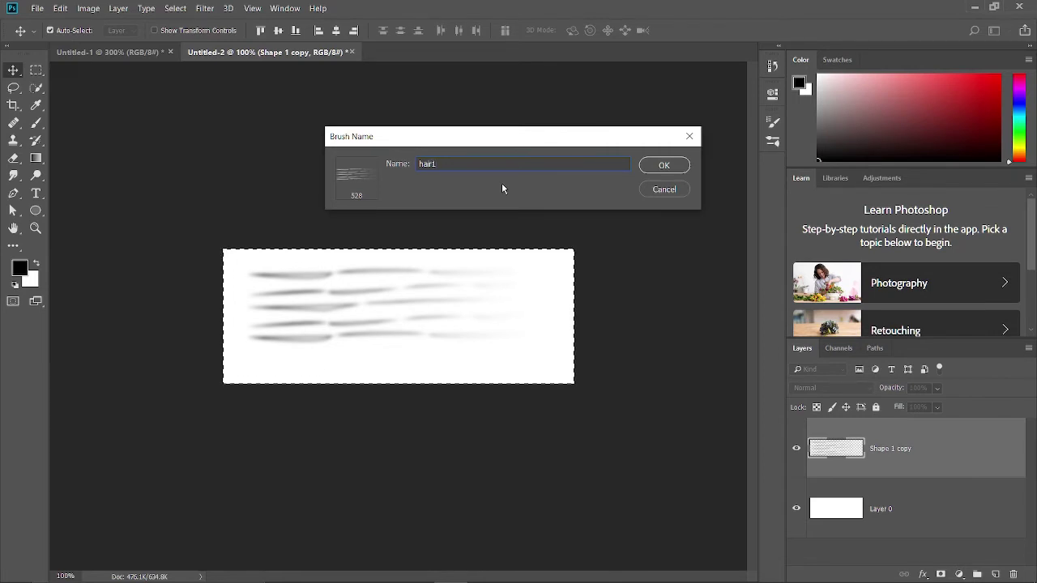
{"action": "key", "text": "Return"}
{"action": "key", "text": "b"}
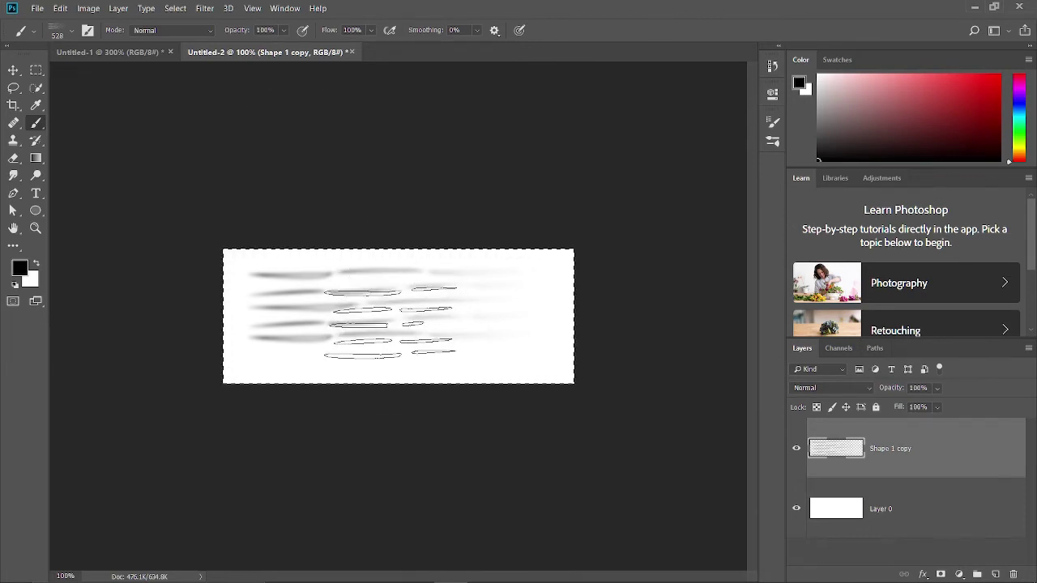
{"action": "left_click", "coordinate": [286, 8]}
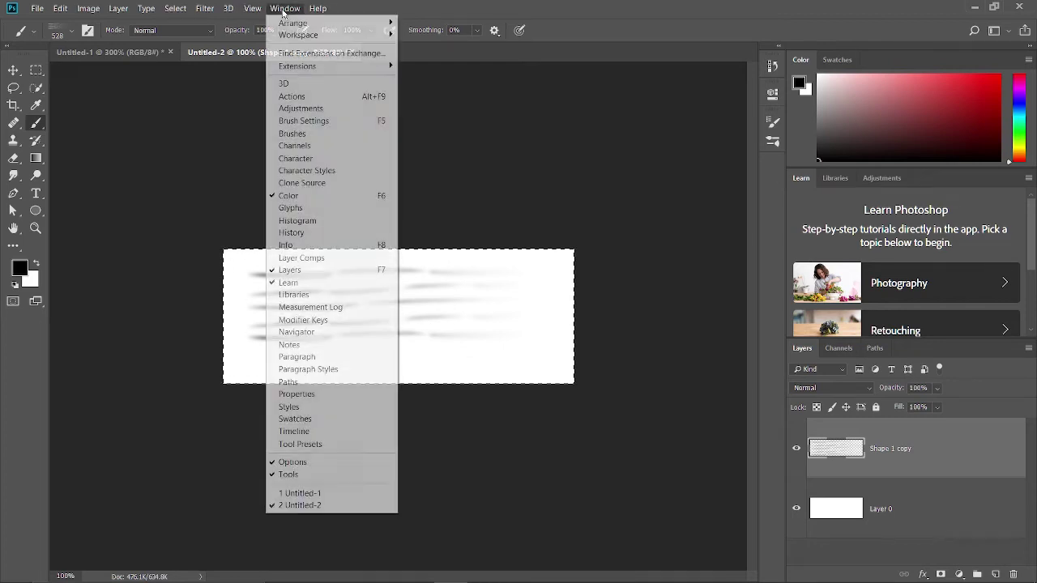
- Set the hair1 brush tip spacing to 4% in Brush Settings
{"action": "left_click", "coordinate": [308, 122]}
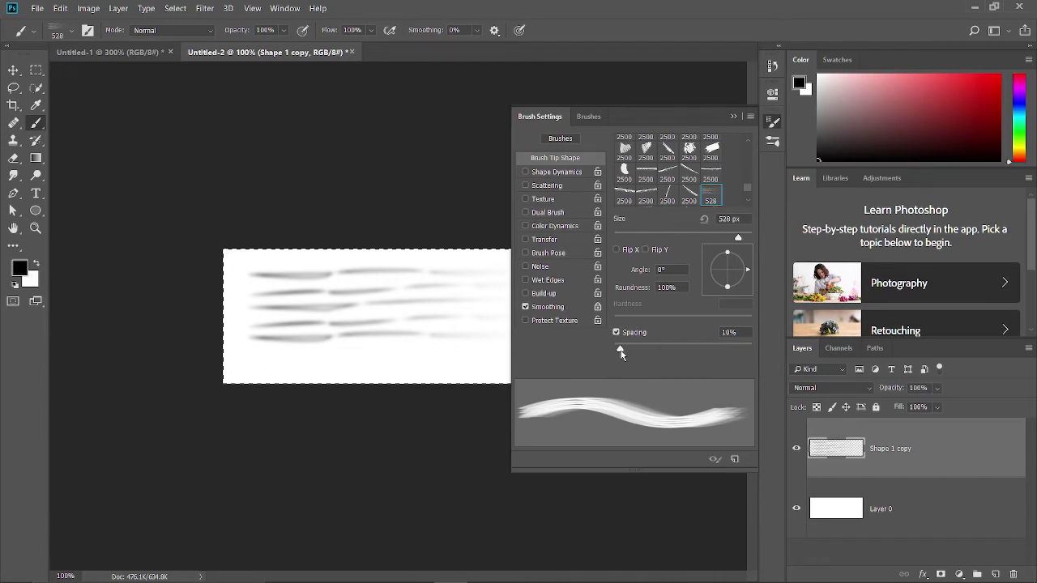
{"action": "left_click_drag", "start_coordinate": [621, 354], "coordinate": [618, 356]}
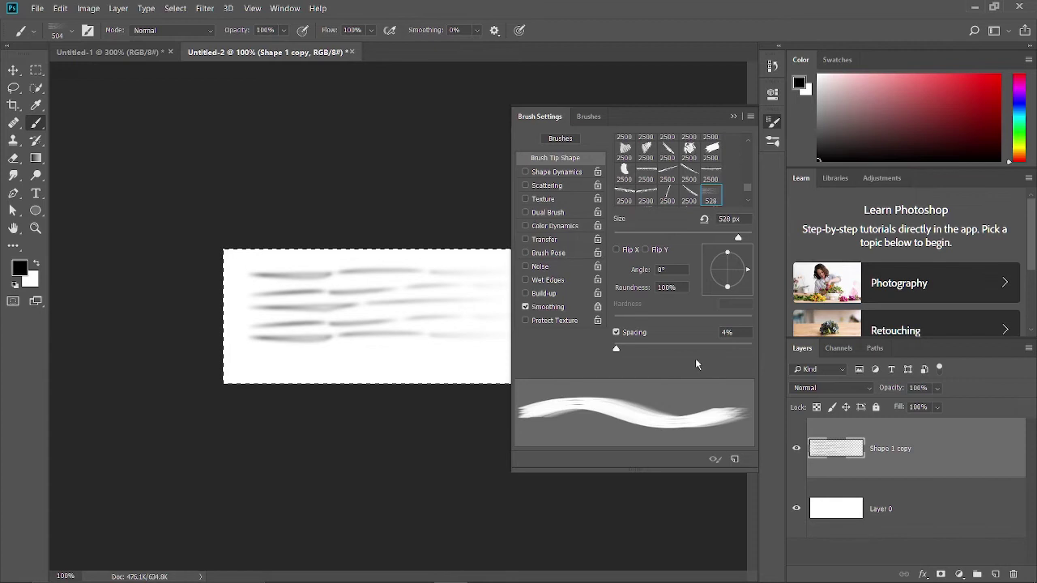
- Enable Shape Dynamics with Size Jitter controlled by Fade over 400 steps
{"action": "left_click", "coordinate": [548, 173]}
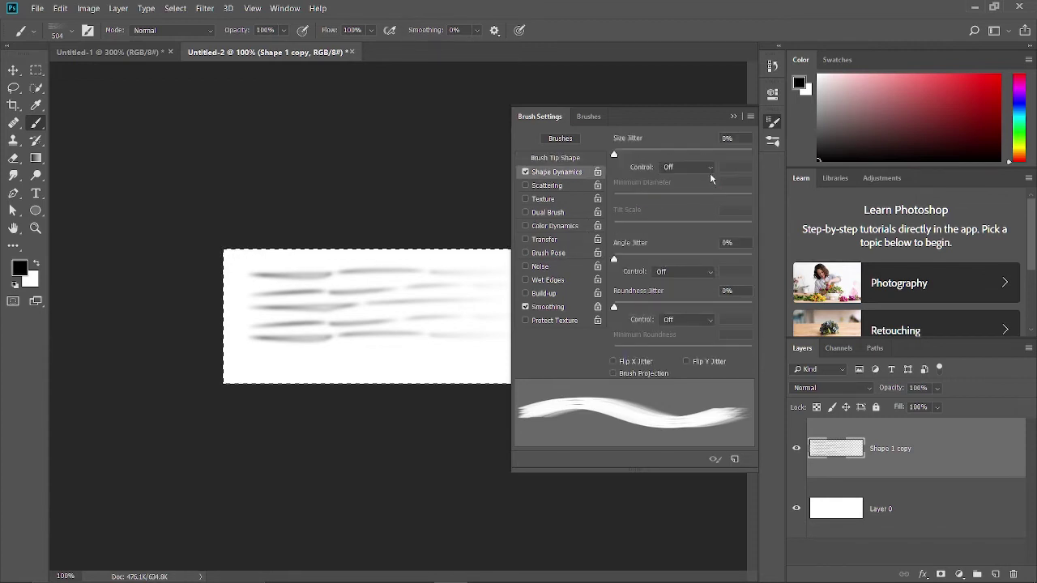
{"action": "left_click", "coordinate": [709, 169]}
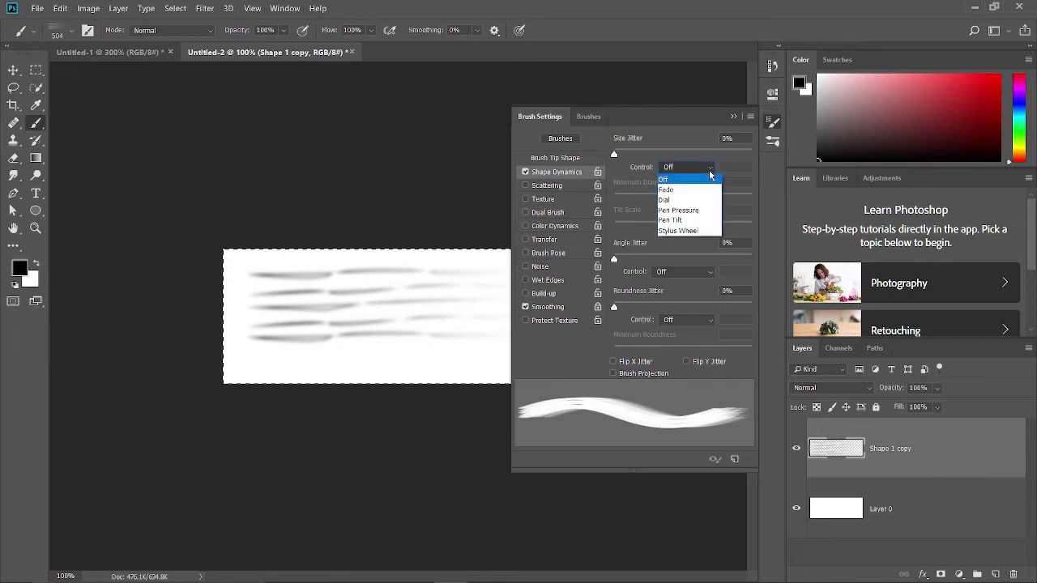
{"action": "left_click", "coordinate": [686, 188]}
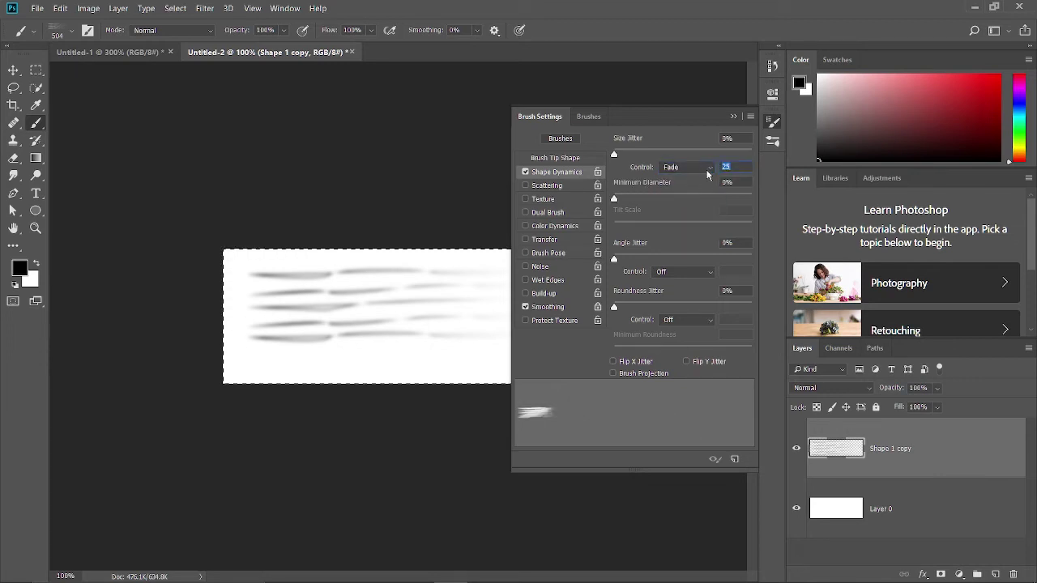
{"action": "left_click", "coordinate": [707, 169]}
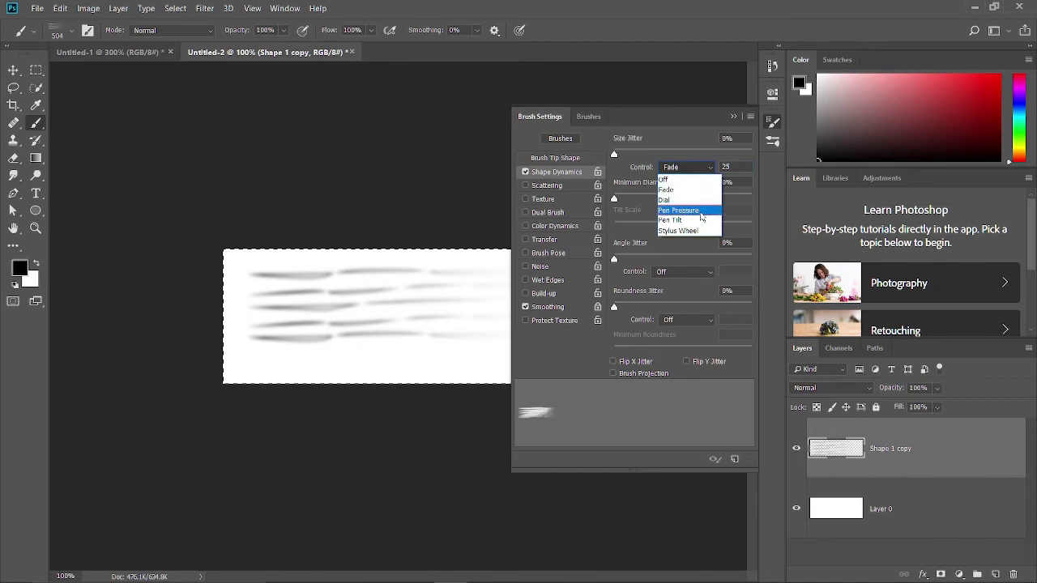
{"action": "left_click", "coordinate": [680, 191]}
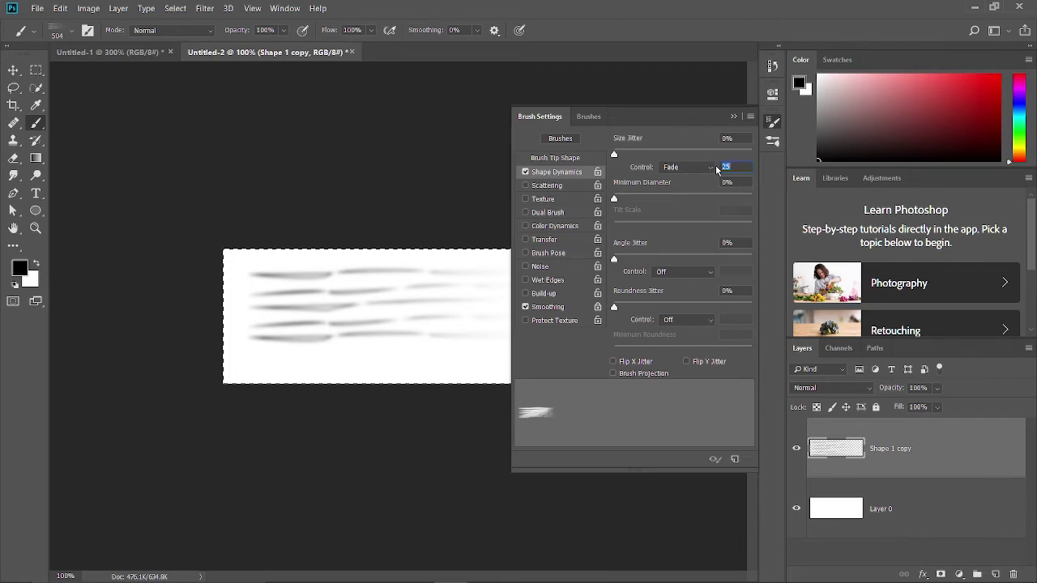
{"action": "type", "text": "400"}
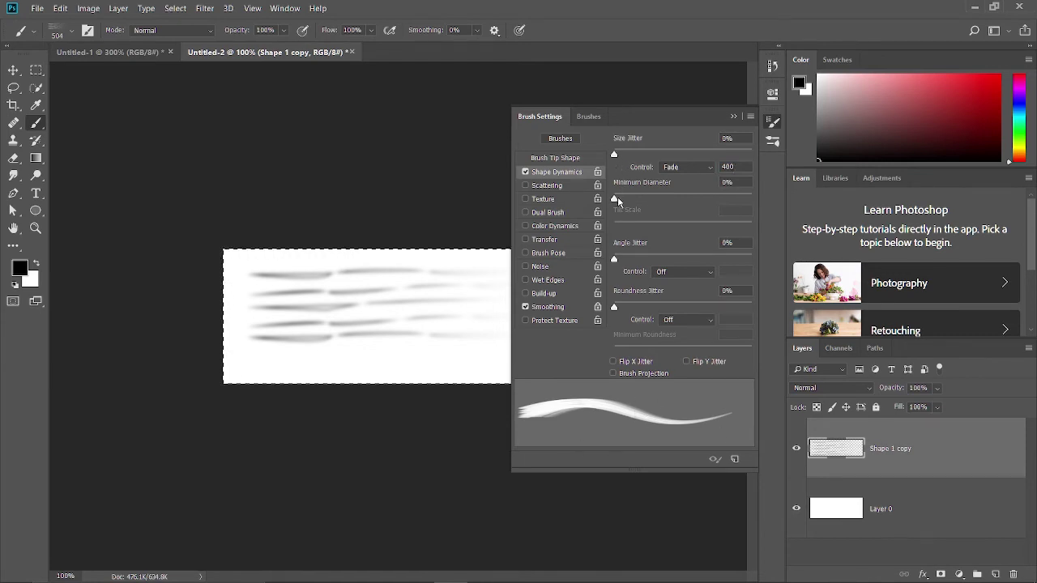
{"action": "left_click", "coordinate": [684, 274]}
{"action": "left_click", "coordinate": [684, 277]}
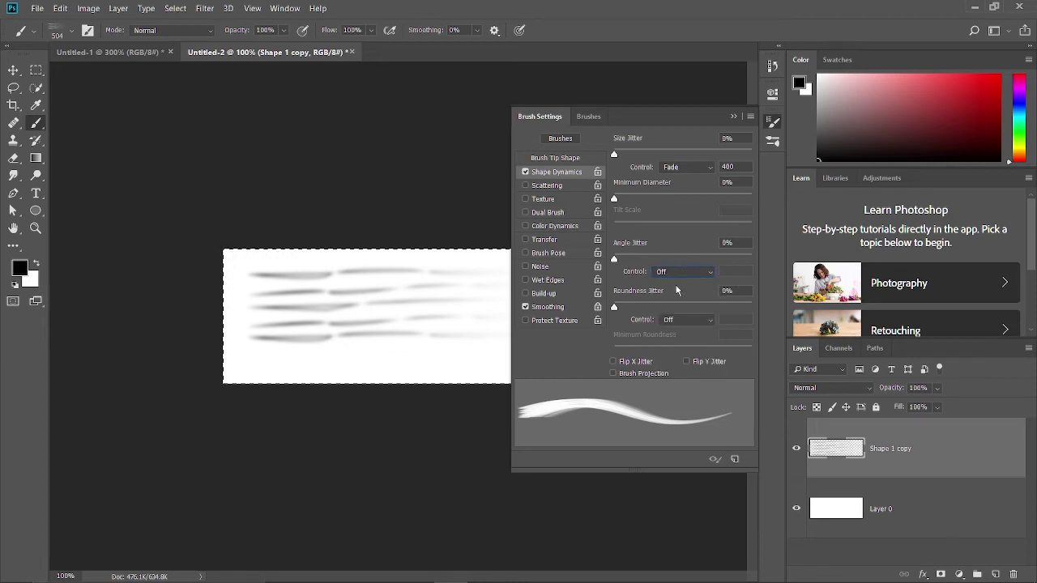
- Enable Transfer with Opacity and Flow on Fade 400, and turn off Smoothing
{"action": "left_click", "coordinate": [554, 242]}
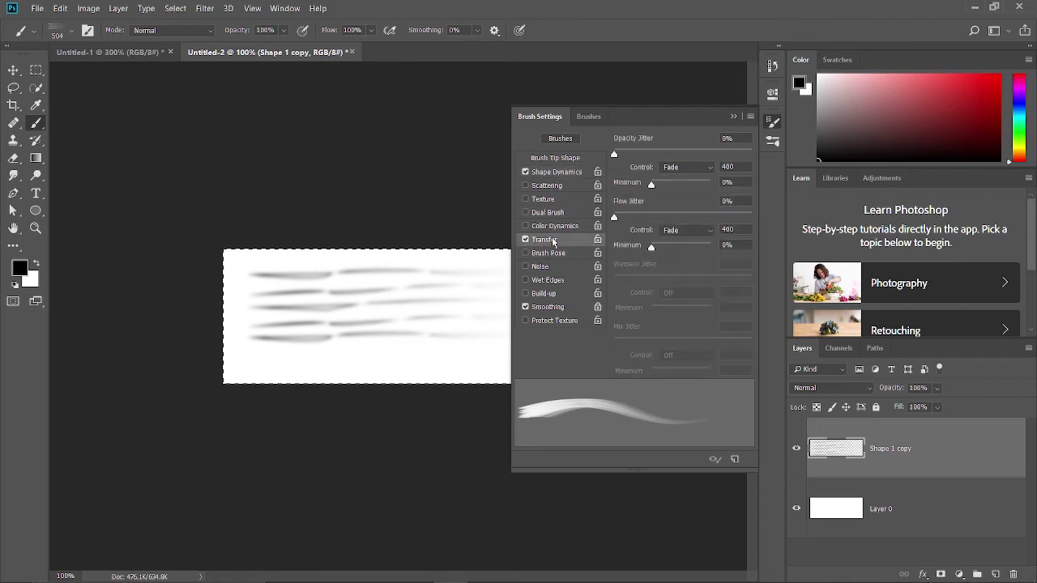
{"action": "left_click", "coordinate": [707, 172]}
{"action": "left_click", "coordinate": [698, 190]}
{"action": "left_click", "coordinate": [689, 231]}
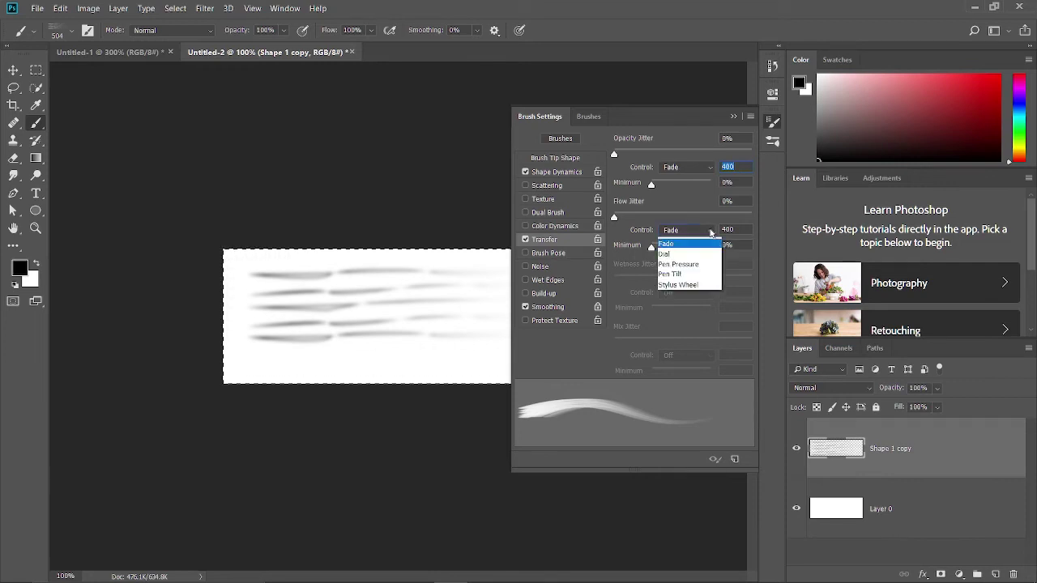
{"action": "left_click", "coordinate": [701, 254]}
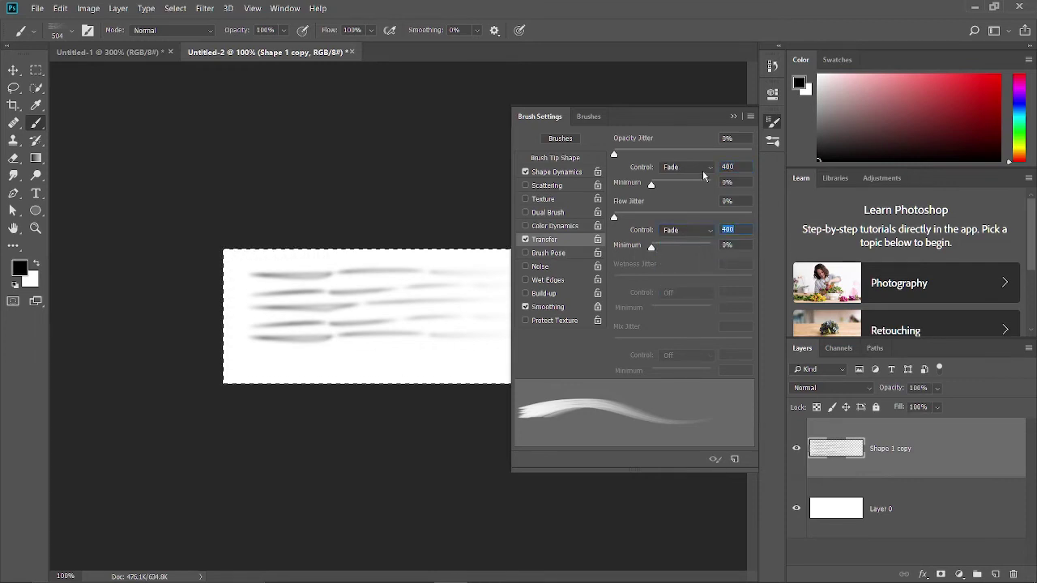
{"action": "left_click", "coordinate": [545, 310]}
{"action": "left_click", "coordinate": [752, 117]}
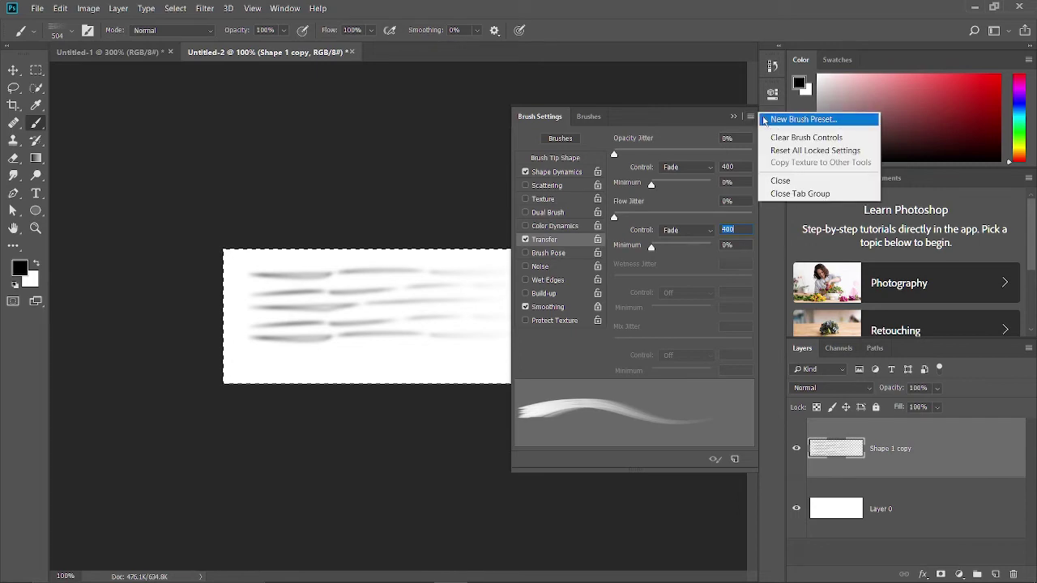
- Save the tuned brush as preset 'hair1 1' including brush size, then collapse Brush Settings
{"action": "left_click", "coordinate": [775, 120]}
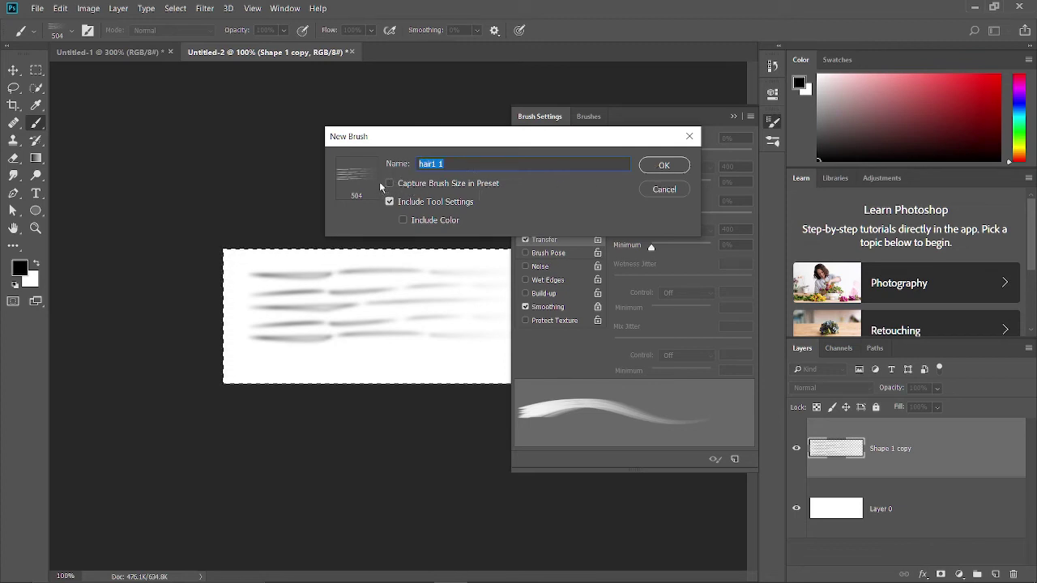
{"action": "left_click", "coordinate": [391, 184]}
{"action": "left_click", "coordinate": [663, 166]}
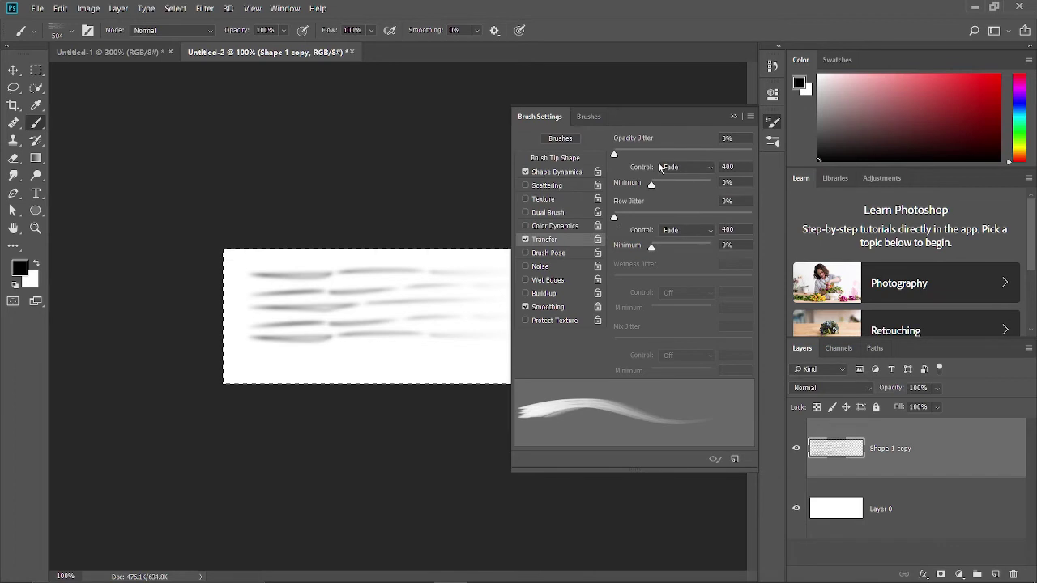
{"action": "left_click", "coordinate": [733, 116]}
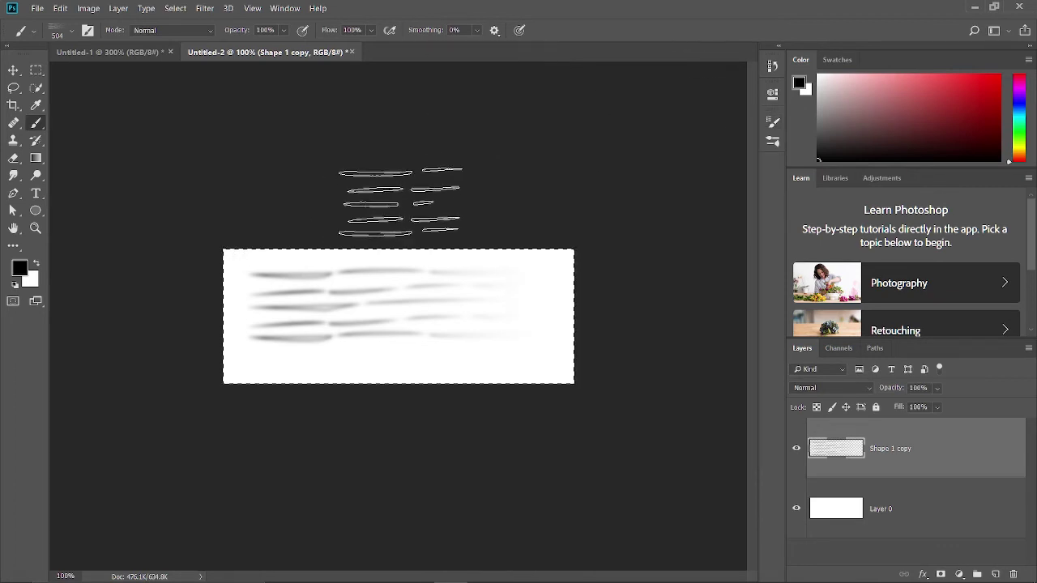
- Create a new 1920x1080 document, Untitled-3
{"action": "left_click", "coordinate": [37, 8]}
{"action": "left_click", "coordinate": [40, 23]}
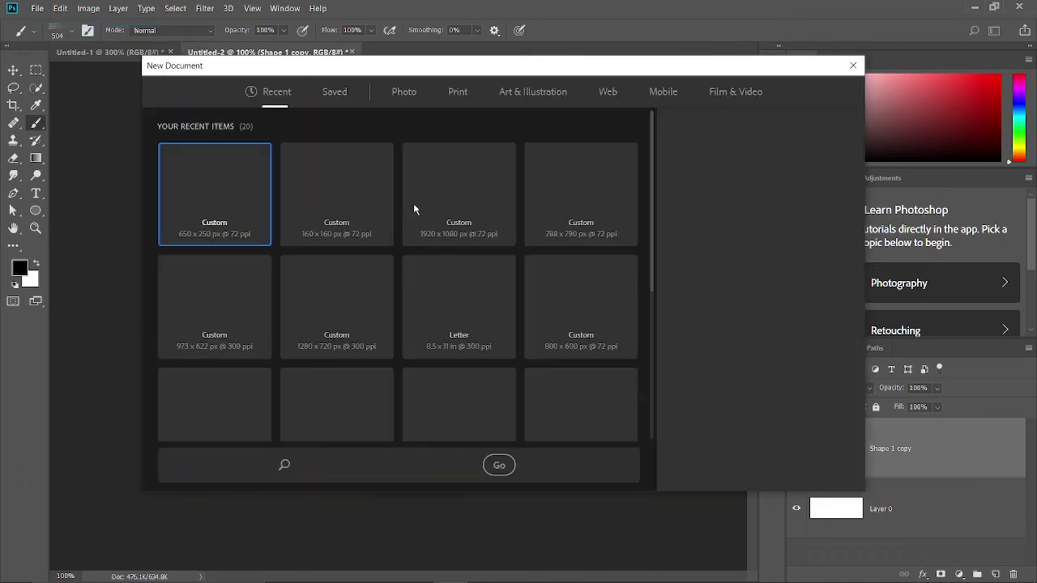
{"action": "left_click", "coordinate": [484, 233]}
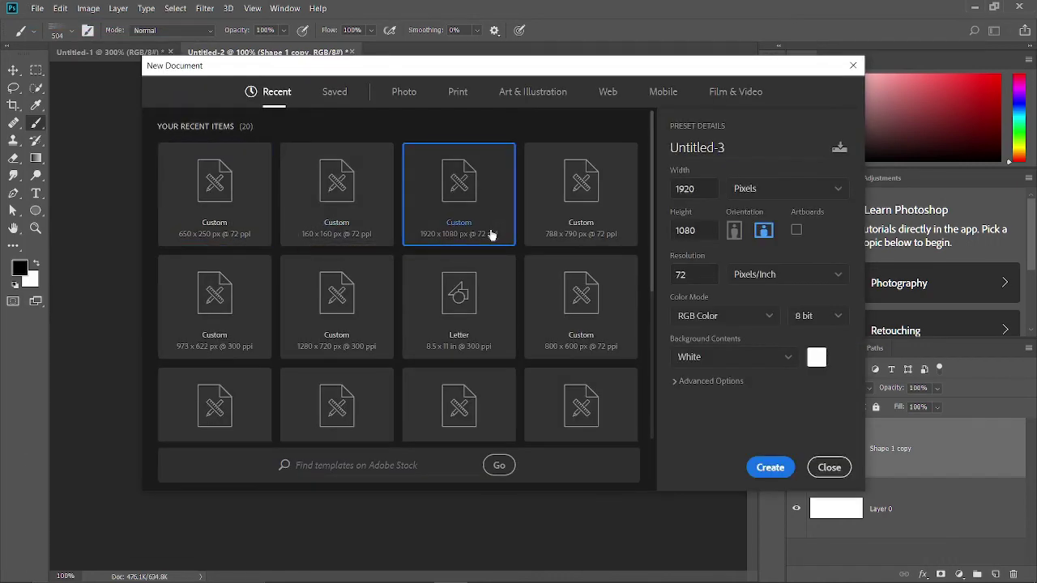
{"action": "left_click", "coordinate": [770, 468]}
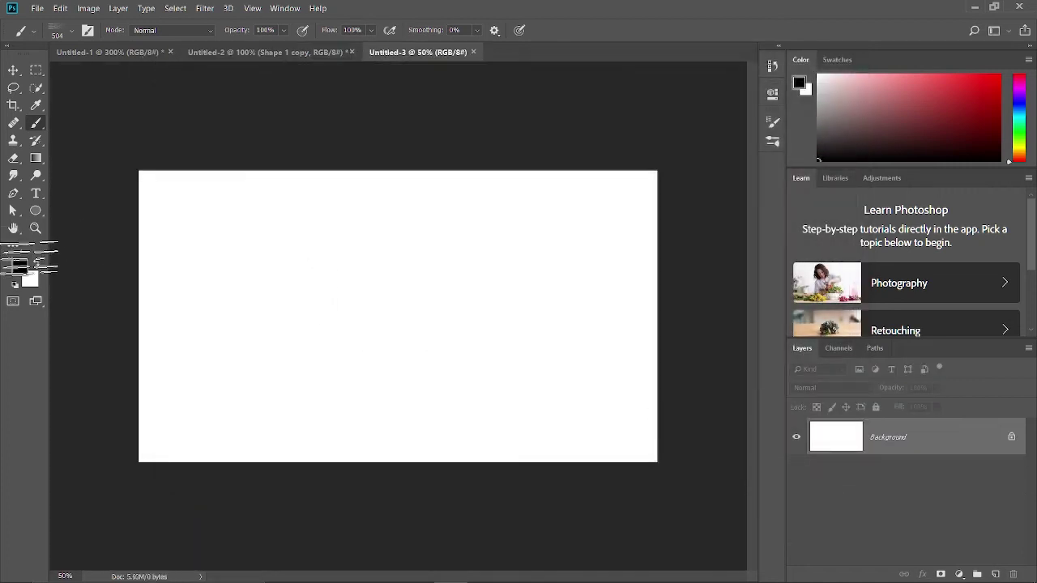
- Paint a few black test strokes across the canvas, then rotate the brush tip angle
{"action": "mouse_move", "coordinate": [220, 294]}
{"action": "left_mouse_down"}
{"action": "mouse_move", "coordinate": [243, 253]}
{"action": "mouse_move", "coordinate": [324, 243]}
{"action": "mouse_move", "coordinate": [356, 308]}
{"action": "left_mouse_up"}
{"action": "left_click_drag", "start_coordinate": [243, 259], "coordinate": [365, 267]}
{"action": "left_click_drag", "start_coordinate": [438, 308], "coordinate": [599, 243]}
{"action": "left_click", "coordinate": [57, 32]}
{"action": "left_click_drag", "start_coordinate": [57, 79], "coordinate": [50, 61]}
{"action": "left_click_drag", "start_coordinate": [146, 419], "coordinate": [173, 371]}
- Sweep broad diagonal black hair strokes up-right across the left and middle of the canvas
{"action": "mouse_move", "coordinate": [156, 425]}
{"action": "left_mouse_down"}
{"action": "mouse_move", "coordinate": [183, 375]}
{"action": "mouse_move", "coordinate": [191, 379]}
{"action": "left_mouse_up"}
{"action": "left_click_drag", "start_coordinate": [171, 434], "coordinate": [239, 283]}
{"action": "mouse_move", "coordinate": [154, 433]}
{"action": "left_mouse_down"}
{"action": "mouse_move", "coordinate": [243, 308]}
{"action": "mouse_move", "coordinate": [259, 328]}
{"action": "mouse_move", "coordinate": [259, 304]}
{"action": "left_mouse_up"}
{"action": "left_click_drag", "start_coordinate": [207, 446], "coordinate": [292, 316]}
{"action": "mouse_move", "coordinate": [243, 445]}
{"action": "left_mouse_down"}
{"action": "mouse_move", "coordinate": [328, 320]}
{"action": "mouse_move", "coordinate": [340, 280]}
{"action": "left_mouse_up"}
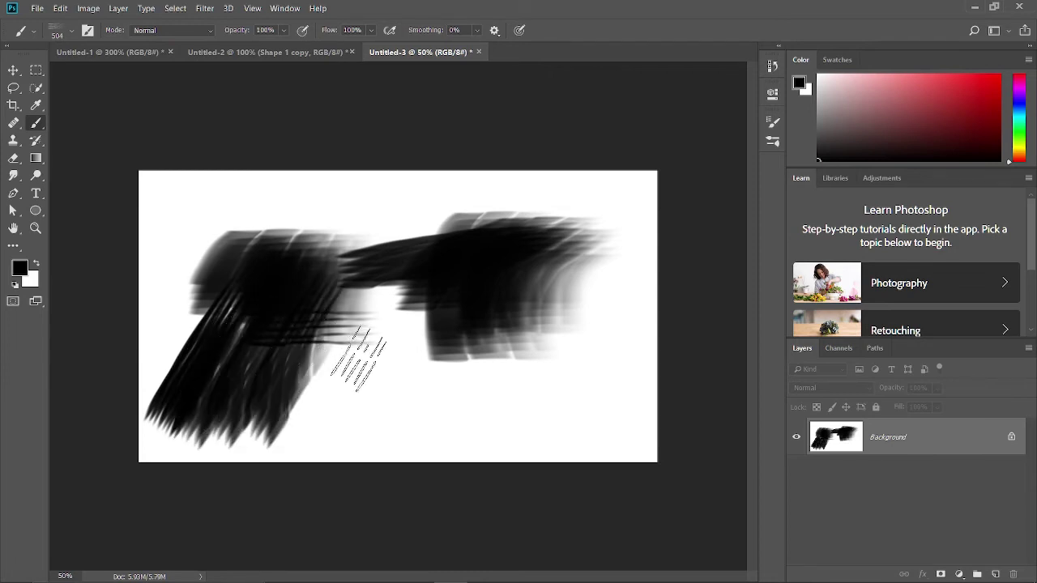
{"action": "left_click_drag", "start_coordinate": [345, 397], "coordinate": [373, 312]}
{"action": "mouse_move", "coordinate": [425, 414]}
{"action": "left_mouse_down"}
{"action": "mouse_move", "coordinate": [406, 361]}
{"action": "mouse_move", "coordinate": [417, 333]}
{"action": "left_mouse_up"}
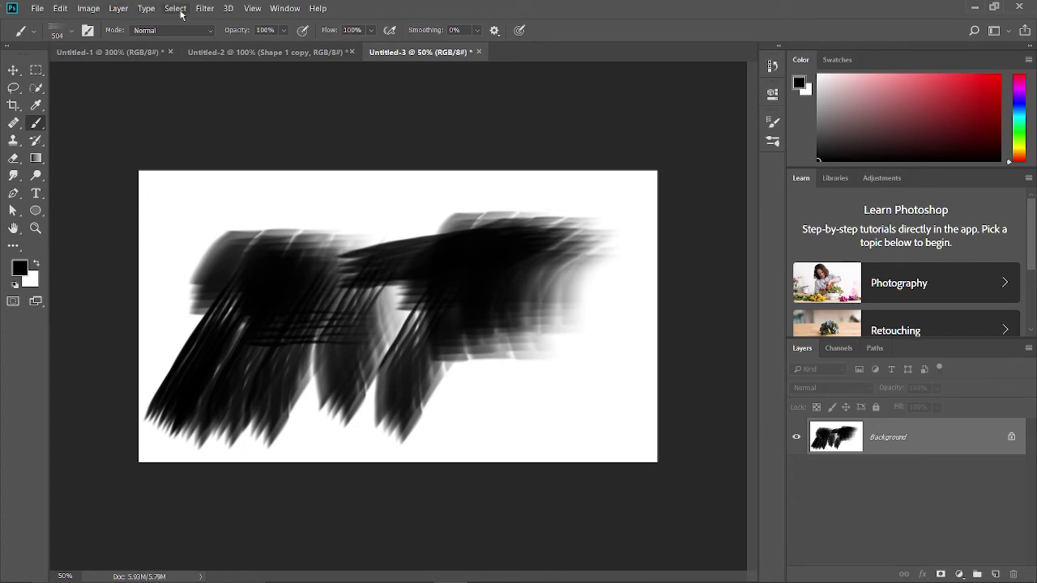
- In Untitled-2's Brush Settings Transfer, set Opacity Jitter Fade to 2 and Flow Jitter Fade to 50
{"action": "left_click", "coordinate": [268, 52]}
{"action": "left_click", "coordinate": [286, 8]}
{"action": "left_click", "coordinate": [301, 122]}
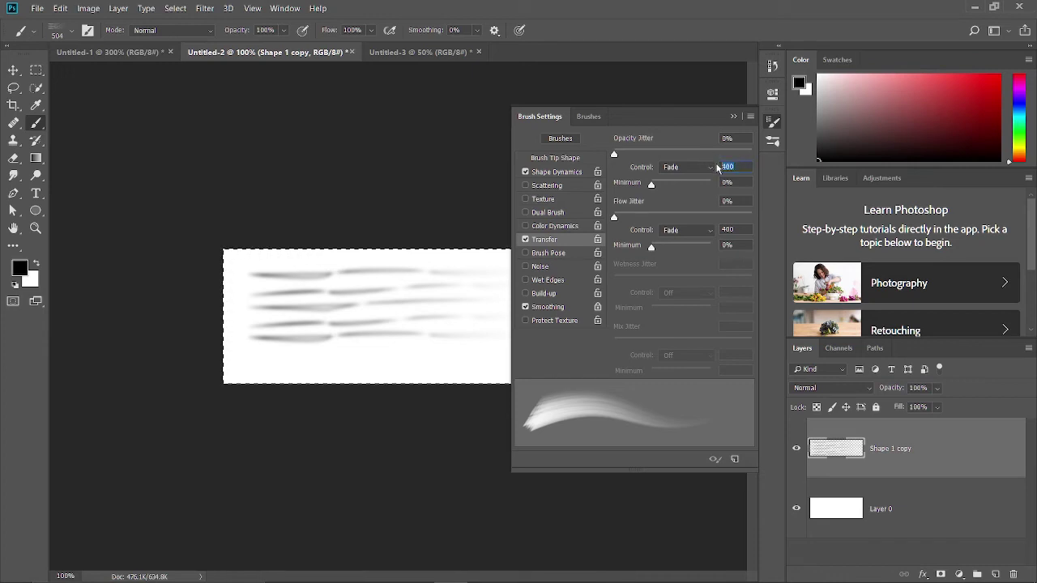
{"action": "type", "text": "0"}
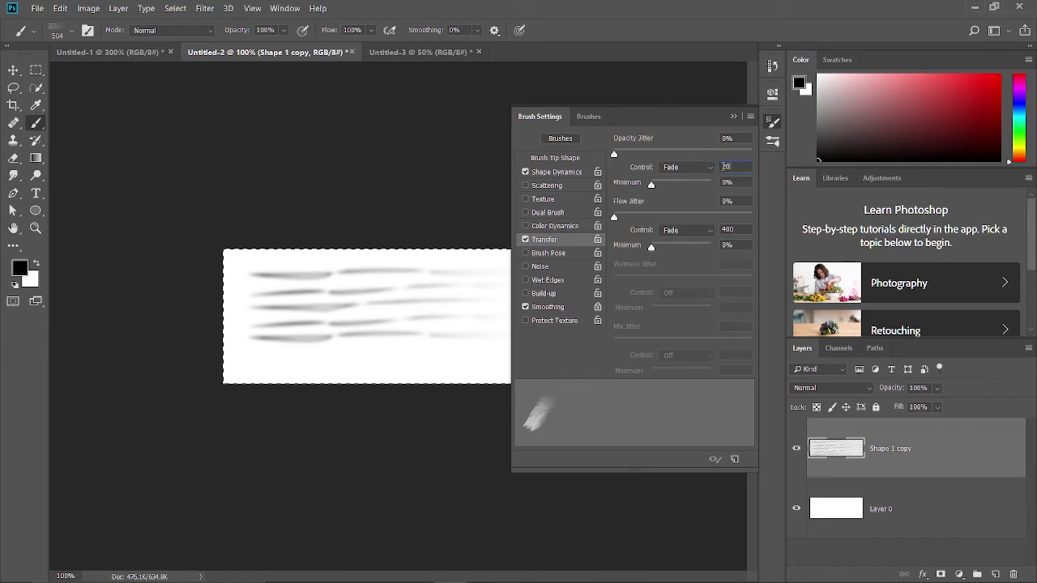
{"action": "key", "text": "BackSpace"}
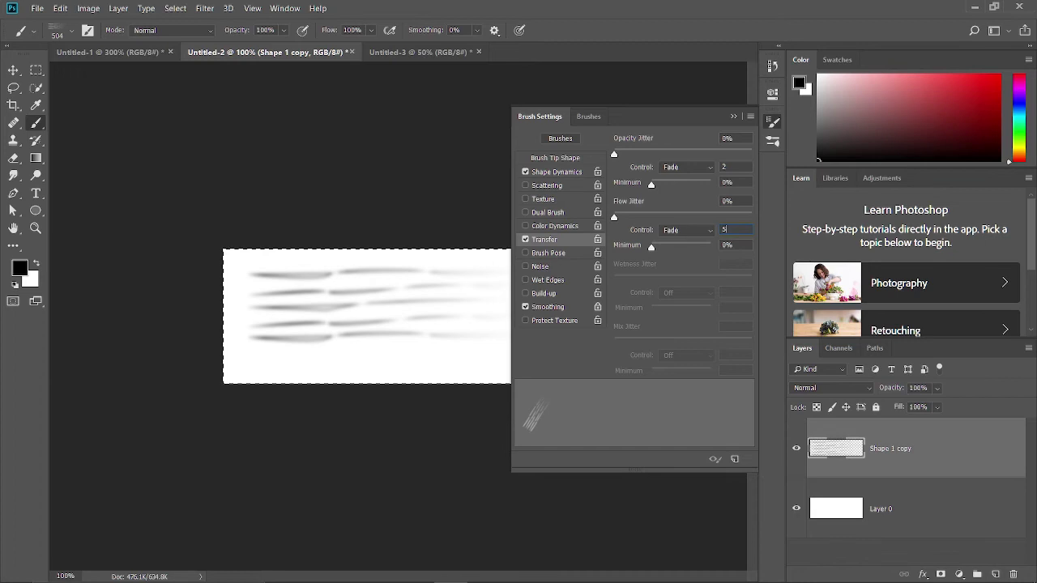
{"action": "type", "text": "0"}
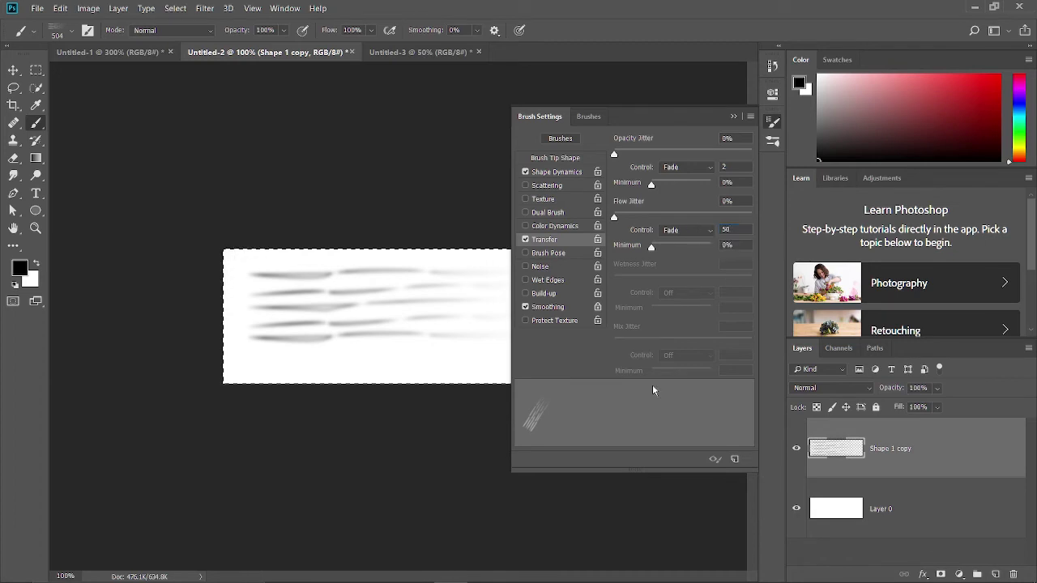
{"action": "left_click", "coordinate": [733, 117]}
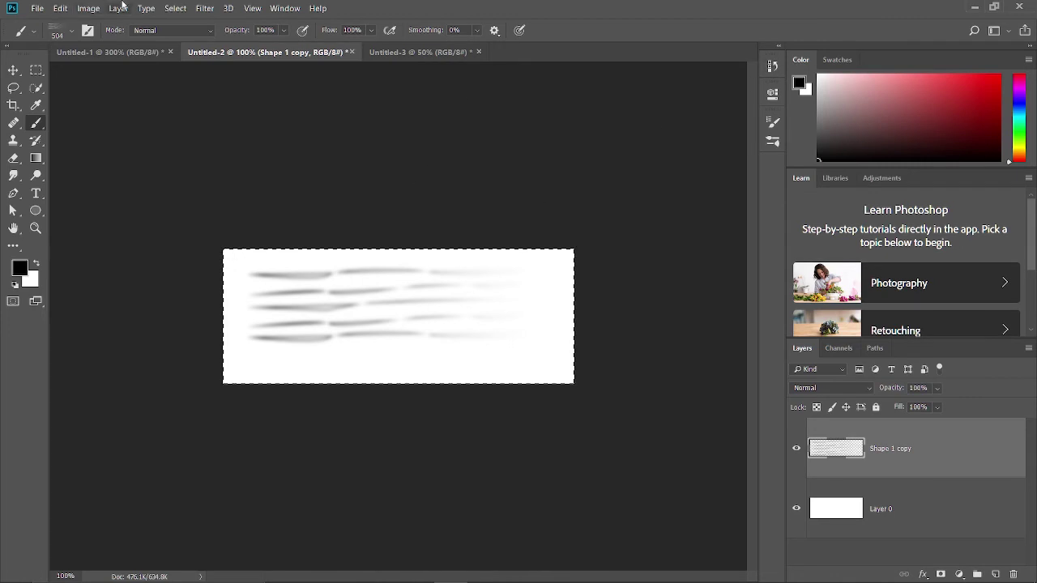
{"action": "left_click", "coordinate": [285, 8]}
{"action": "key", "text": "Escape"}
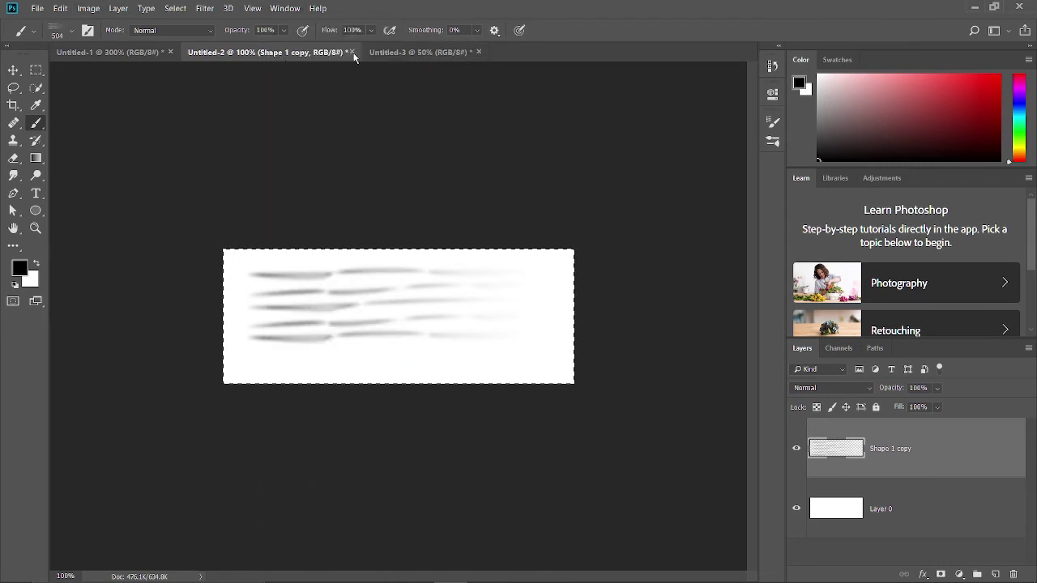
- In Untitled-3, add Layer 1, hide the Background layer, and fill Layer 1 white
{"action": "left_click", "coordinate": [396, 54]}
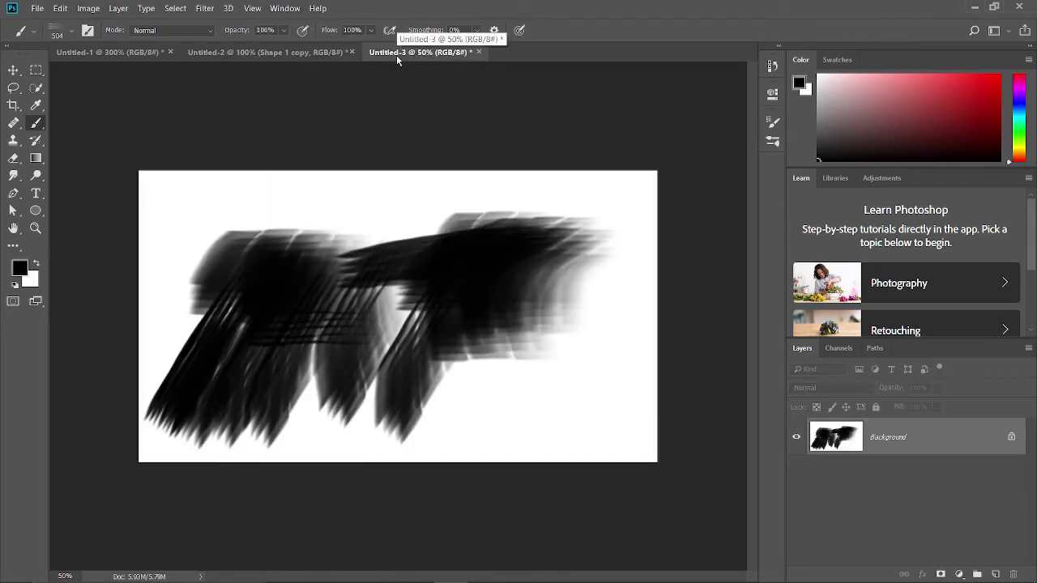
{"action": "key", "text": "ctrl+shift+n"}
{"action": "key", "text": "Return"}
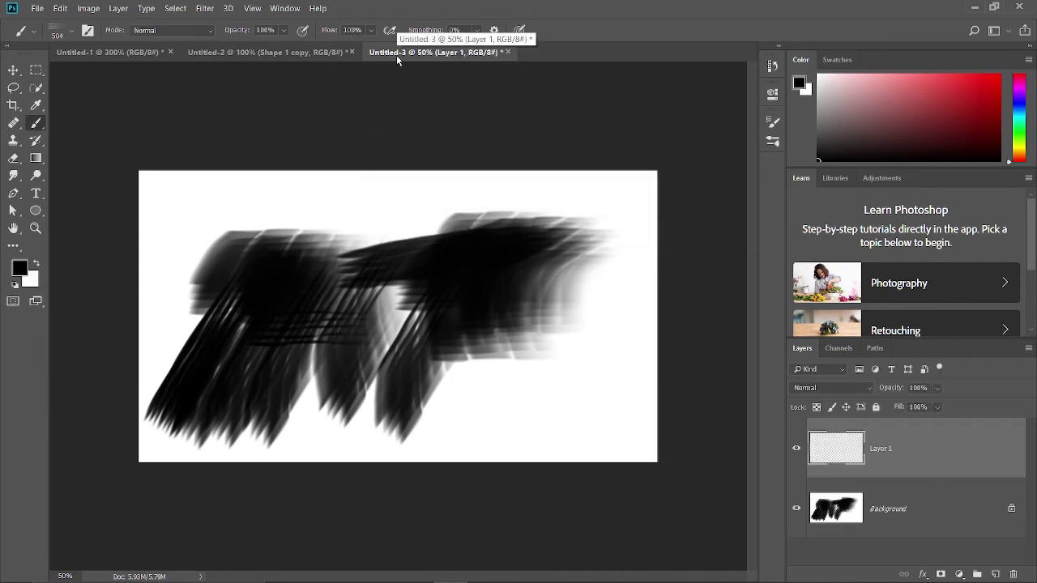
{"action": "left_click", "coordinate": [797, 510]}
{"action": "left_click_drag", "start_coordinate": [246, 309], "coordinate": [219, 355]}
{"action": "left_click_drag", "start_coordinate": [271, 320], "coordinate": [241, 370]}
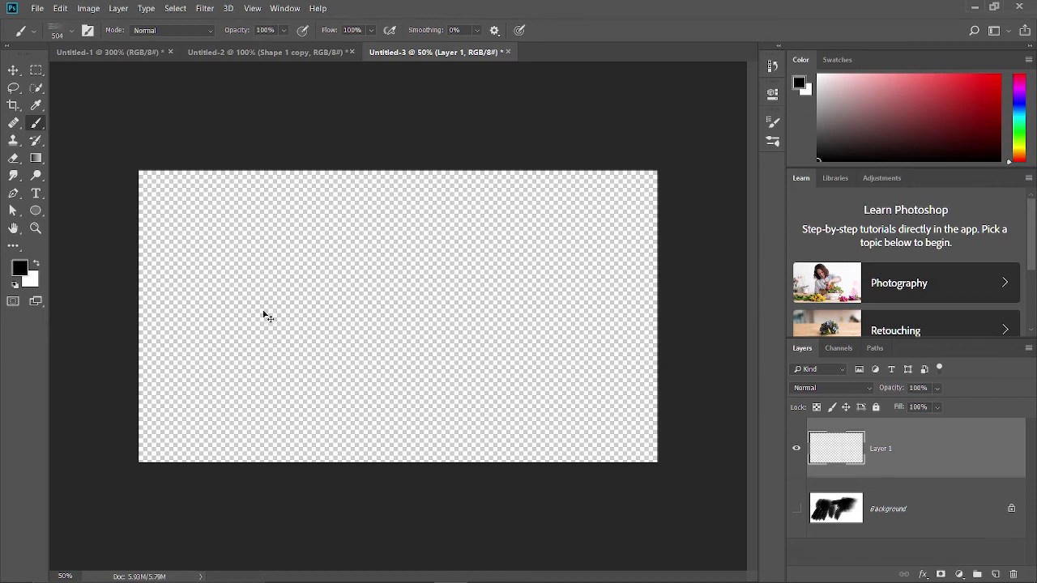
{"action": "key", "text": "ctrl+BackSpace"}
- Paint tapered dark hair strands sloping down toward the lower left
{"action": "mouse_move", "coordinate": [242, 369]}
{"action": "left_mouse_down"}
{"action": "mouse_move", "coordinate": [304, 255]}
{"action": "mouse_move", "coordinate": [246, 376]}
{"action": "left_mouse_up"}
{"action": "left_click_drag", "start_coordinate": [287, 284], "coordinate": [237, 360]}
{"action": "left_click_drag", "start_coordinate": [247, 316], "coordinate": [212, 382]}
{"action": "left_click_drag", "start_coordinate": [288, 274], "coordinate": [212, 386]}
{"action": "mouse_move", "coordinate": [256, 318]}
{"action": "left_mouse_down"}
{"action": "mouse_move", "coordinate": [217, 365]}
{"action": "mouse_move", "coordinate": [280, 280]}
{"action": "mouse_move", "coordinate": [231, 377]}
{"action": "mouse_move", "coordinate": [287, 271]}
{"action": "left_mouse_up"}
{"action": "left_click_drag", "start_coordinate": [267, 381], "coordinate": [316, 279]}
{"action": "left_click_drag", "start_coordinate": [247, 409], "coordinate": [316, 312]}
- Extend the strands further down and right, and darken the centre-left strands
{"action": "left_click_drag", "start_coordinate": [340, 271], "coordinate": [185, 405]}
{"action": "left_click_drag", "start_coordinate": [261, 298], "coordinate": [207, 410]}
{"action": "left_click_drag", "start_coordinate": [266, 316], "coordinate": [207, 413]}
{"action": "left_click_drag", "start_coordinate": [293, 304], "coordinate": [235, 373]}
{"action": "left_click_drag", "start_coordinate": [302, 328], "coordinate": [243, 417]}
{"action": "mouse_move", "coordinate": [329, 312]}
{"action": "left_mouse_down"}
{"action": "mouse_move", "coordinate": [247, 418]}
{"action": "mouse_move", "coordinate": [284, 438]}
{"action": "left_mouse_up"}
{"action": "left_click_drag", "start_coordinate": [347, 328], "coordinate": [288, 442]}
{"action": "left_click_drag", "start_coordinate": [263, 353], "coordinate": [243, 434]}
{"action": "mouse_move", "coordinate": [252, 328]}
{"action": "left_mouse_down"}
{"action": "mouse_move", "coordinate": [198, 409]}
{"action": "mouse_move", "coordinate": [215, 405]}
{"action": "left_mouse_up"}
{"action": "left_click_drag", "start_coordinate": [284, 312], "coordinate": [207, 409]}
{"action": "left_click_drag", "start_coordinate": [283, 349], "coordinate": [195, 421]}
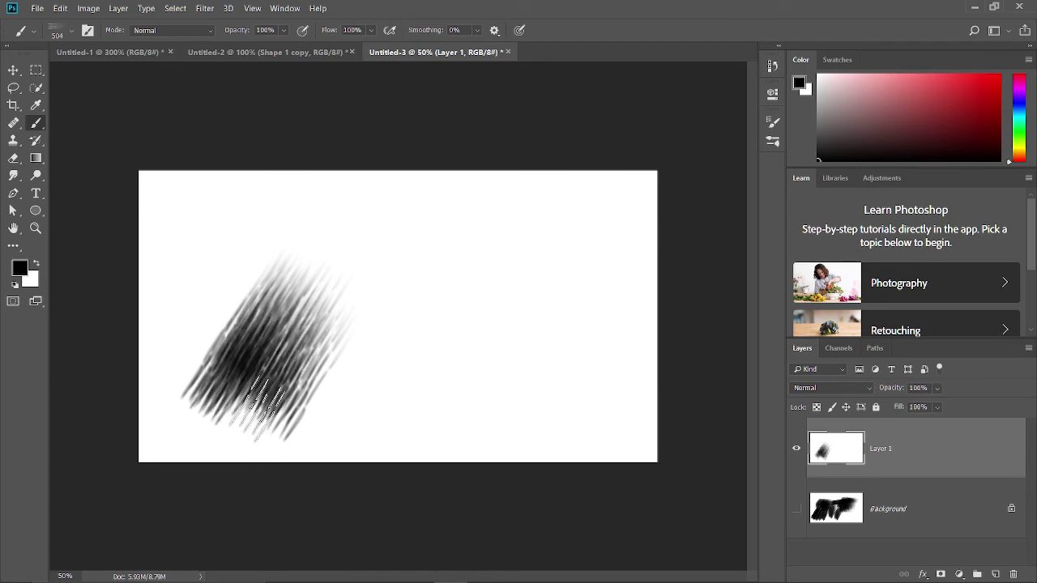
- Rotate the brush tip the opposite way and paint strands sloping back, forming an inverted V
{"action": "left_click", "coordinate": [71, 32]}
{"action": "left_click_drag", "start_coordinate": [51, 65], "coordinate": [34, 58]}
{"action": "left_click", "coordinate": [371, 342]}
{"action": "left_click_drag", "start_coordinate": [370, 342], "coordinate": [397, 389]}
{"action": "mouse_move", "coordinate": [348, 275]}
{"action": "left_mouse_down"}
{"action": "mouse_move", "coordinate": [409, 397]}
{"action": "mouse_move", "coordinate": [389, 395]}
{"action": "left_mouse_up"}
{"action": "left_click_drag", "start_coordinate": [336, 299], "coordinate": [367, 340]}
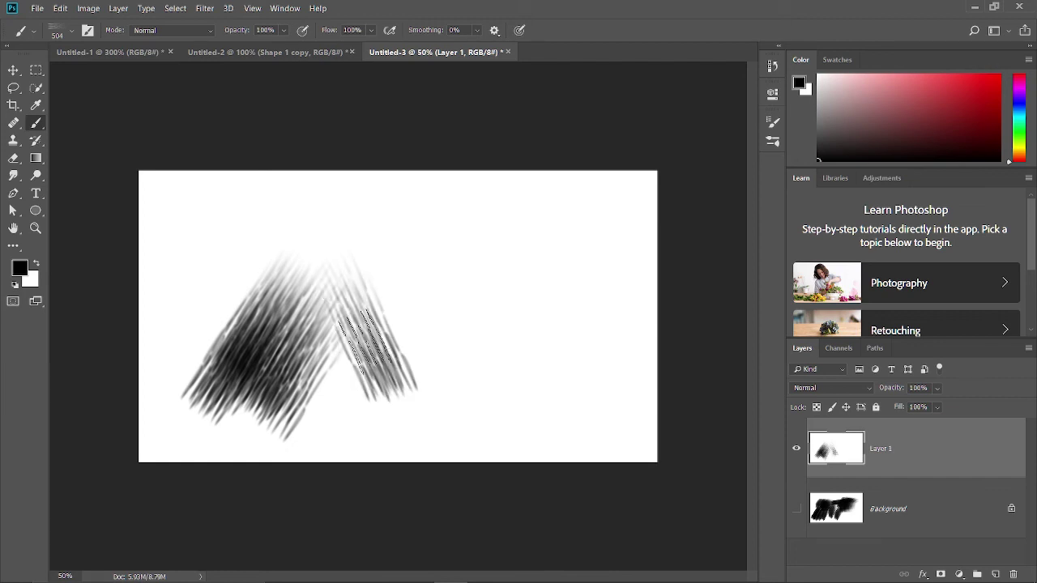
{"action": "left_click_drag", "start_coordinate": [350, 280], "coordinate": [403, 386]}
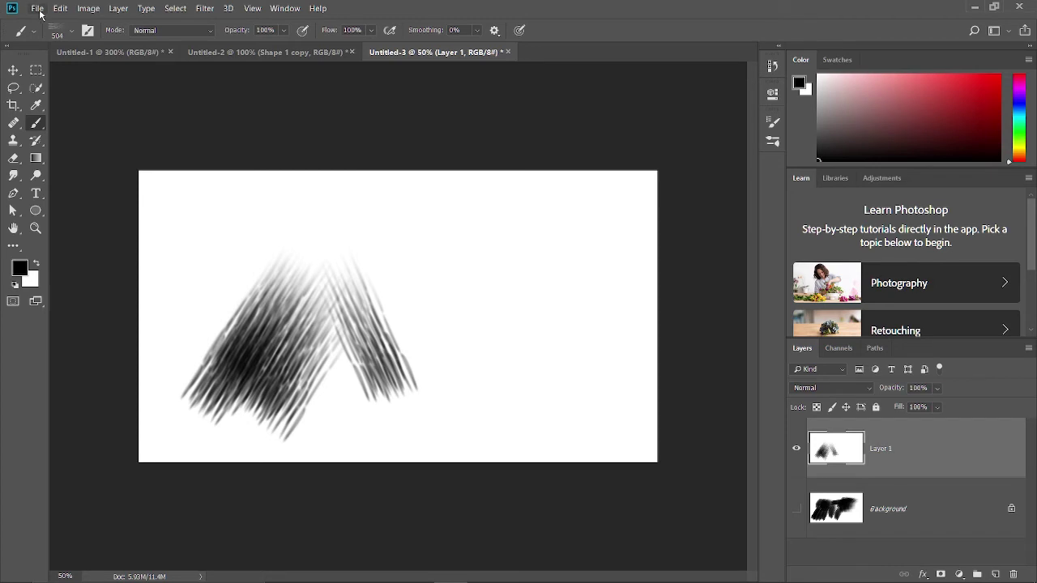
{"action": "left_click", "coordinate": [83, 53]}
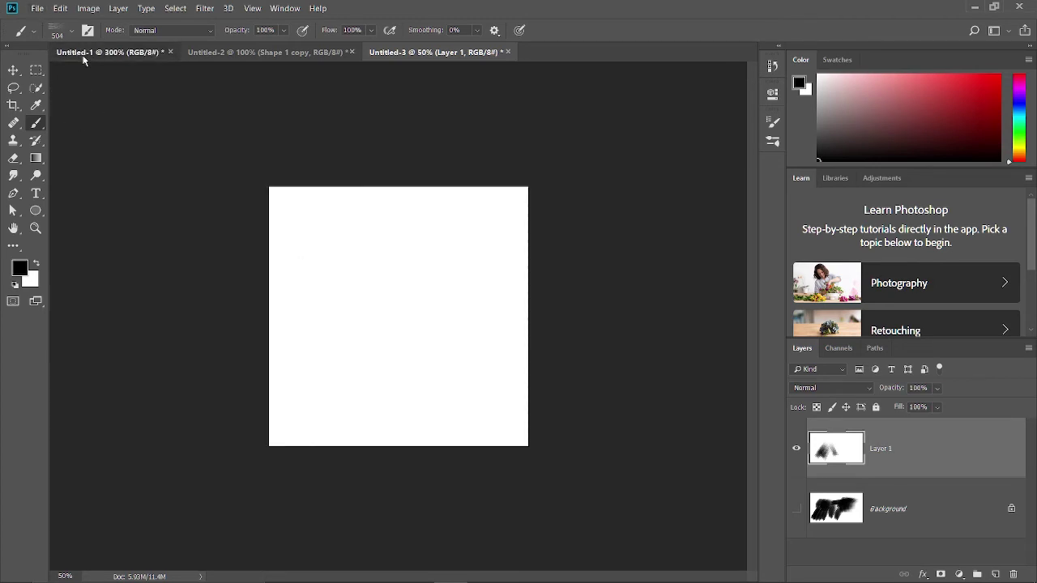
- In Untitled-1, select the hard round brush, shrink it small, and zoom to 400%
{"action": "left_click", "coordinate": [15, 72]}
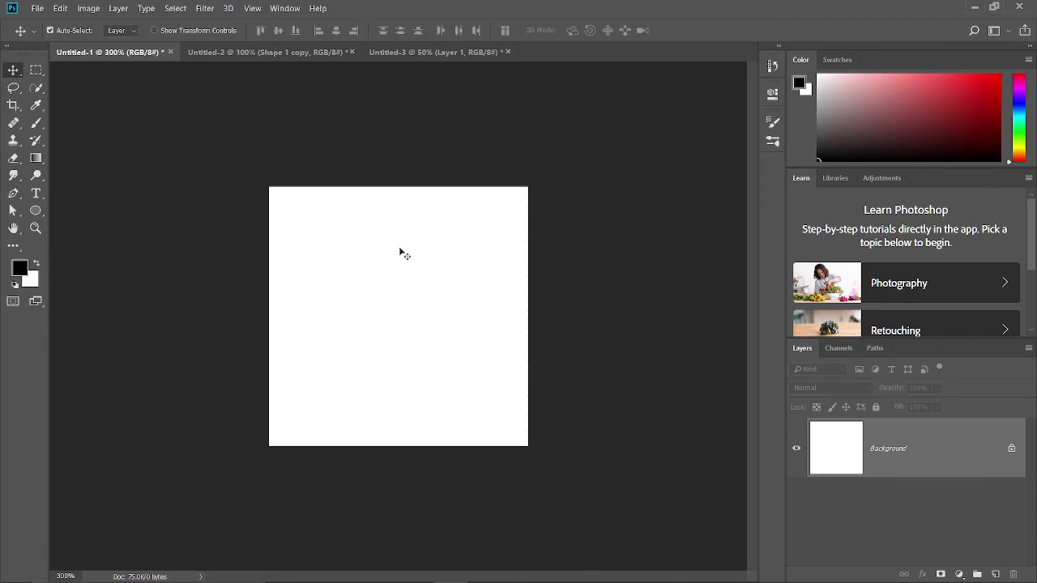
{"action": "left_click", "coordinate": [42, 123]}
{"action": "left_click", "coordinate": [70, 33]}
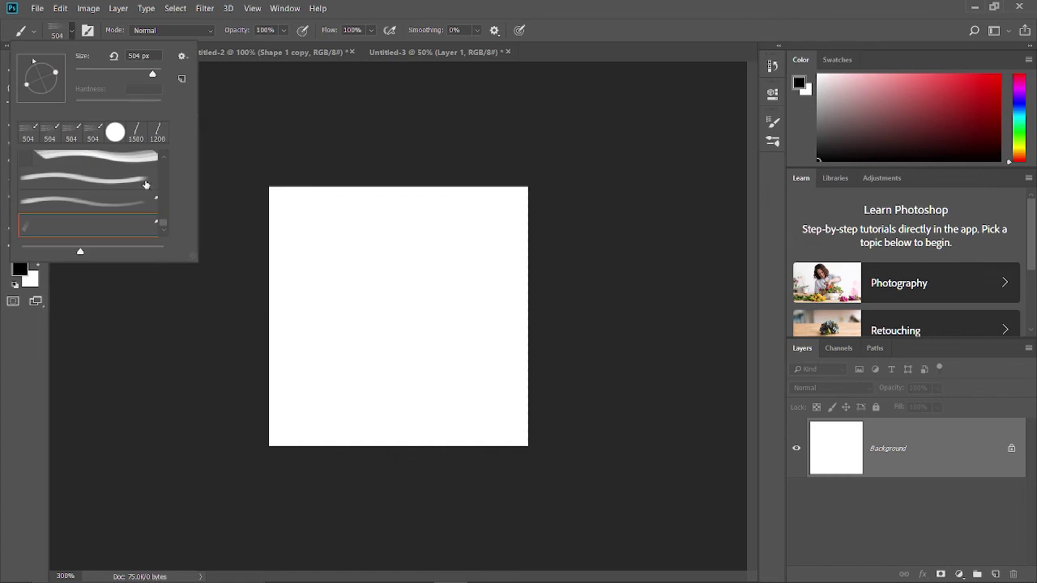
{"action": "left_click", "coordinate": [115, 134]}
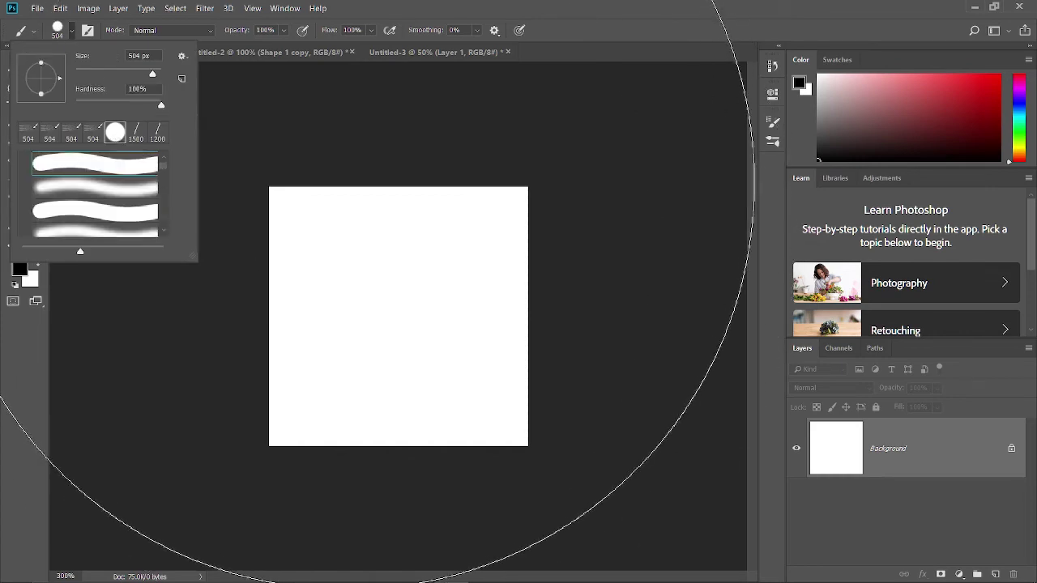
{"action": "left_click", "coordinate": [618, 35]}
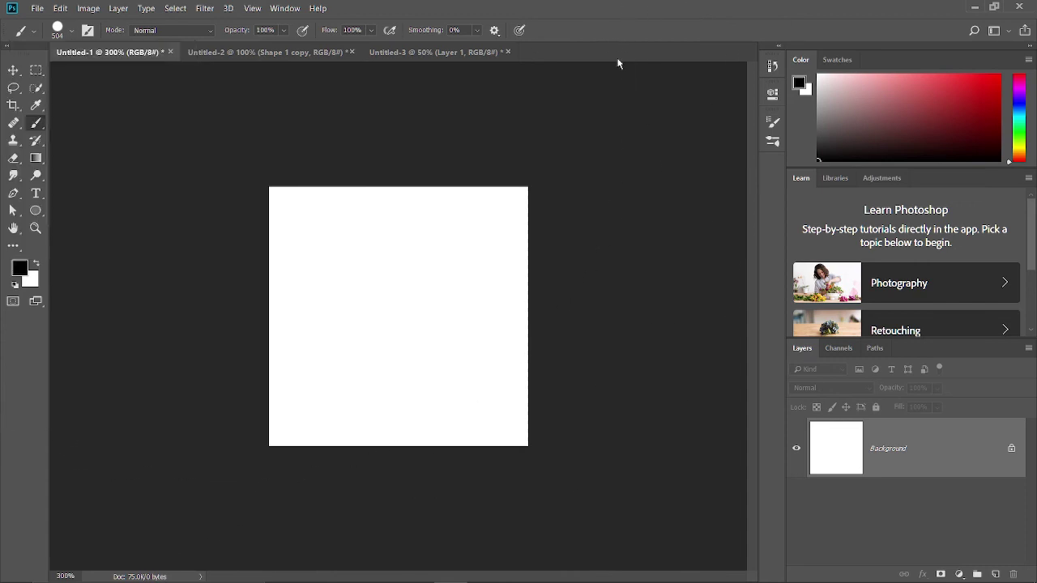
{"action": "key", "text": "bracketleft"}
{"action": "key", "text": "bracketleft"}
{"action": "key", "text": "bracketleft"}
{"action": "key", "text": "bracketleft"}
{"action": "key", "text": "bracketleft"}
{"action": "key", "text": "bracketleft"}
{"action": "key", "text": "bracketleft"}
{"action": "key", "text": "bracketleft"}
{"action": "key", "text": "bracketleft"}
{"action": "key", "text": "bracketleft"}
{"action": "key", "text": "bracketleft"}
{"action": "key", "text": "bracketleft"}
{"action": "key", "text": "bracketleft"}
{"action": "key", "text": "bracketleft"}
{"action": "key", "text": "bracketleft"}
{"action": "key", "text": "bracketleft"}
{"action": "key", "text": "bracketleft"}
{"action": "key", "text": "ctrl+plus"}
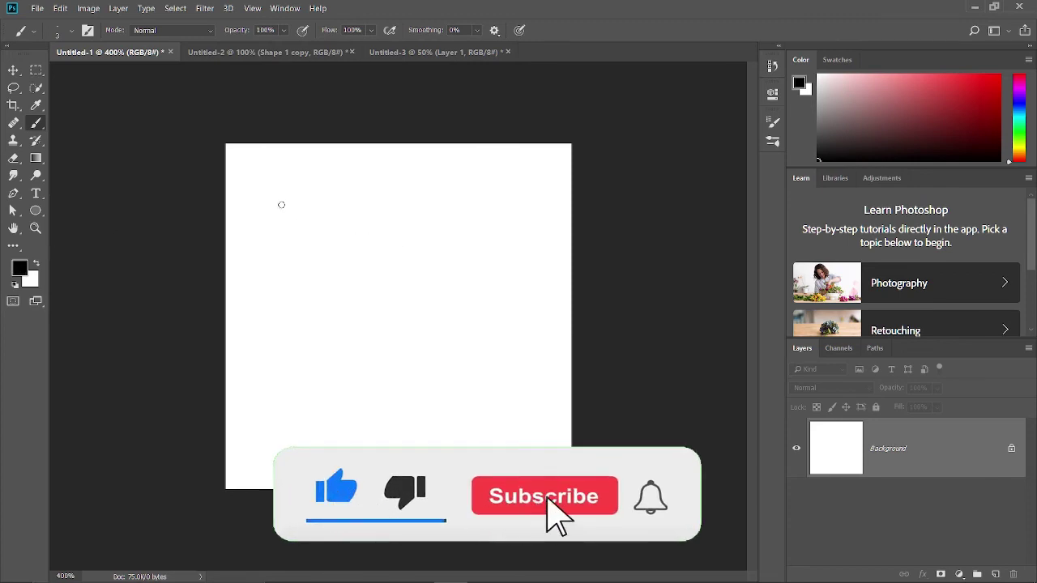
- Paint a diagonal trail of small black dots on the white canvas
{"action": "left_click", "coordinate": [335, 219]}
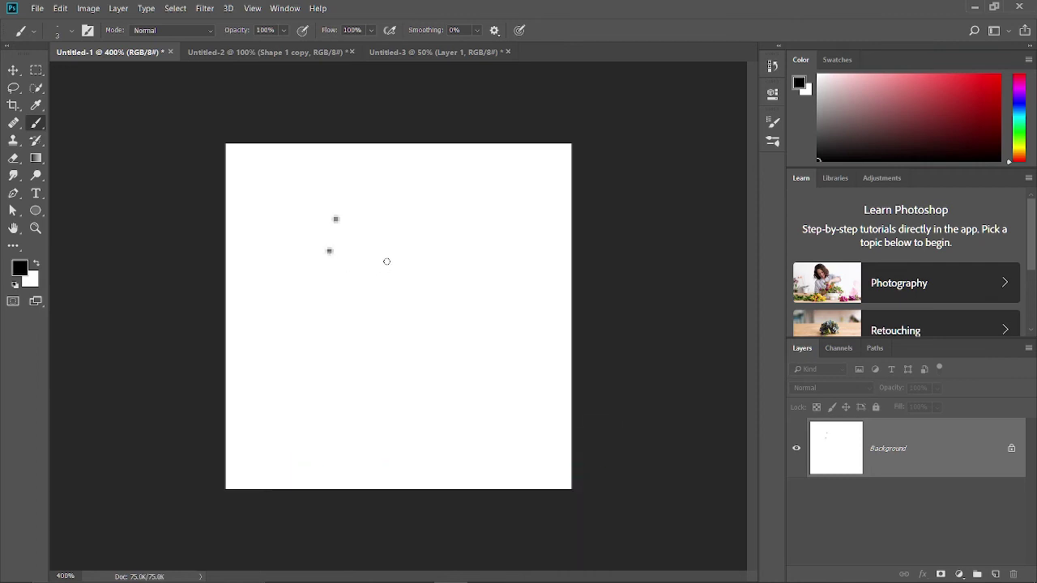
{"action": "left_click_drag", "start_coordinate": [354, 303], "coordinate": [305, 264]}
{"action": "left_click_drag", "start_coordinate": [319, 216], "coordinate": [413, 338]}
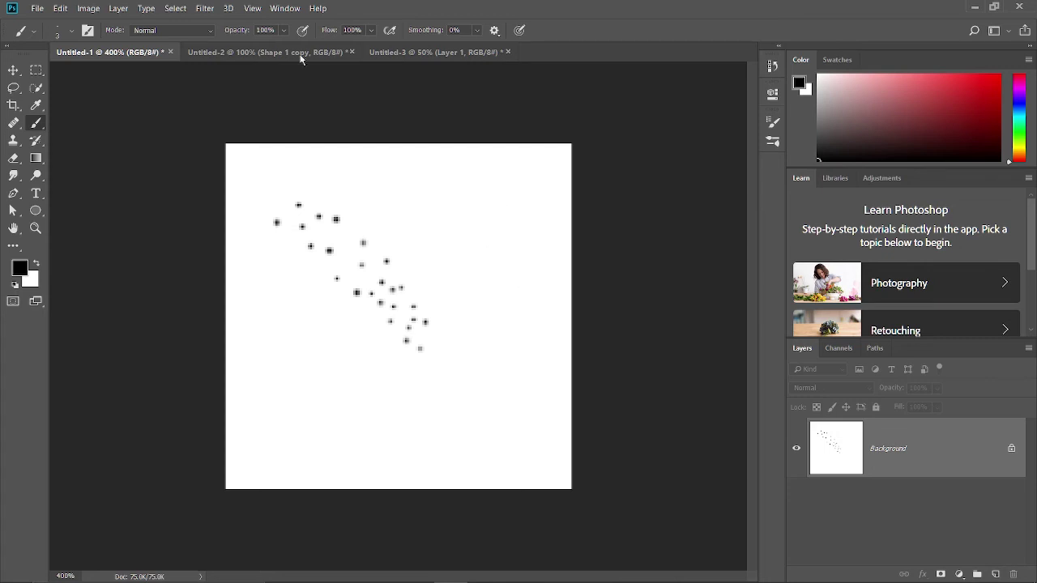
{"action": "left_click", "coordinate": [61, 9]}
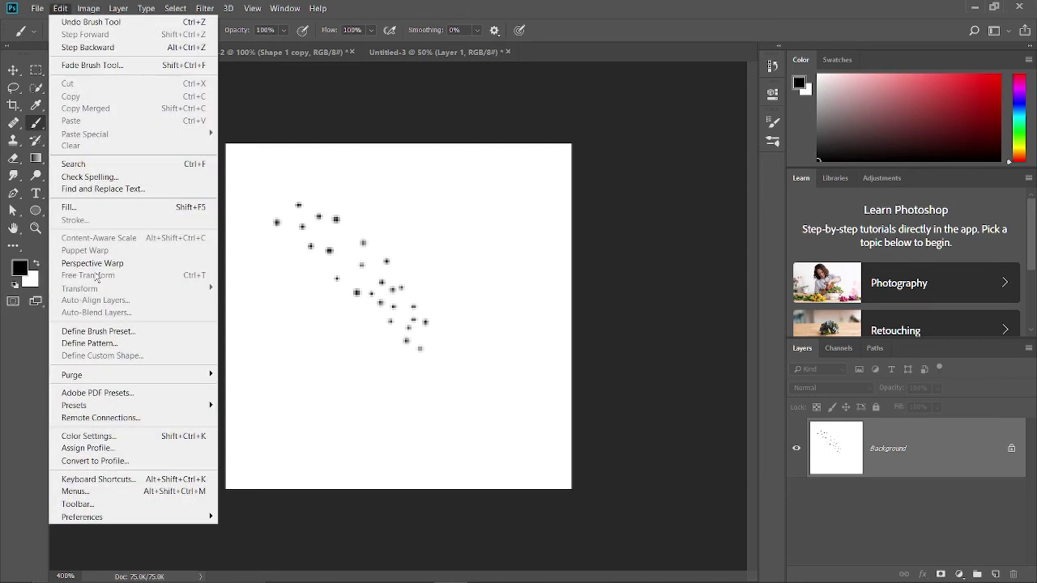
- Define the dot trail as a brush preset named hair2 and test-paint a patch of dots
{"action": "left_click", "coordinate": [101, 331]}
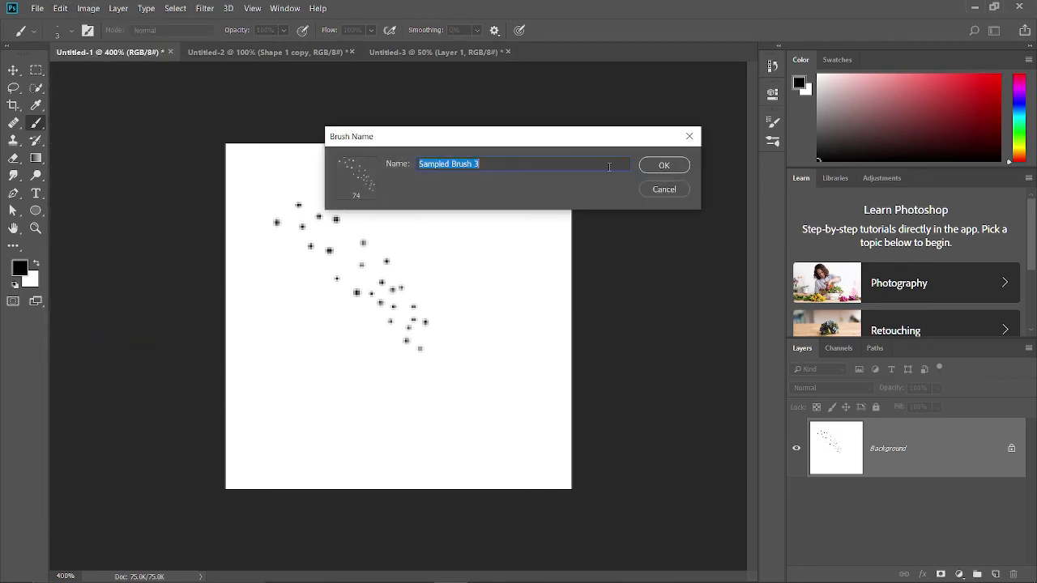
{"action": "type", "text": "hair2"}
{"action": "key", "text": "Return"}
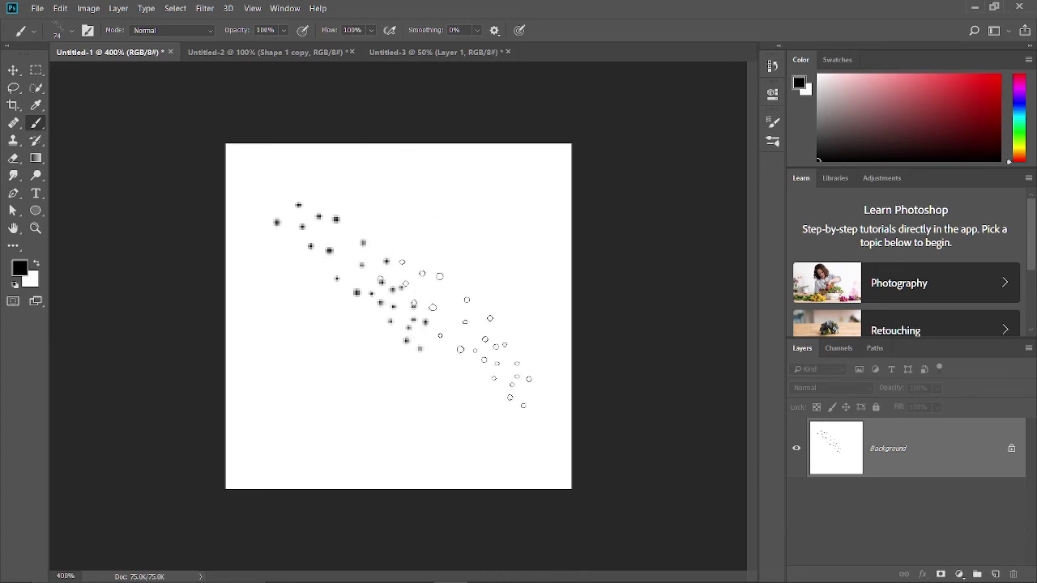
{"action": "left_click_drag", "start_coordinate": [478, 227], "coordinate": [443, 332]}
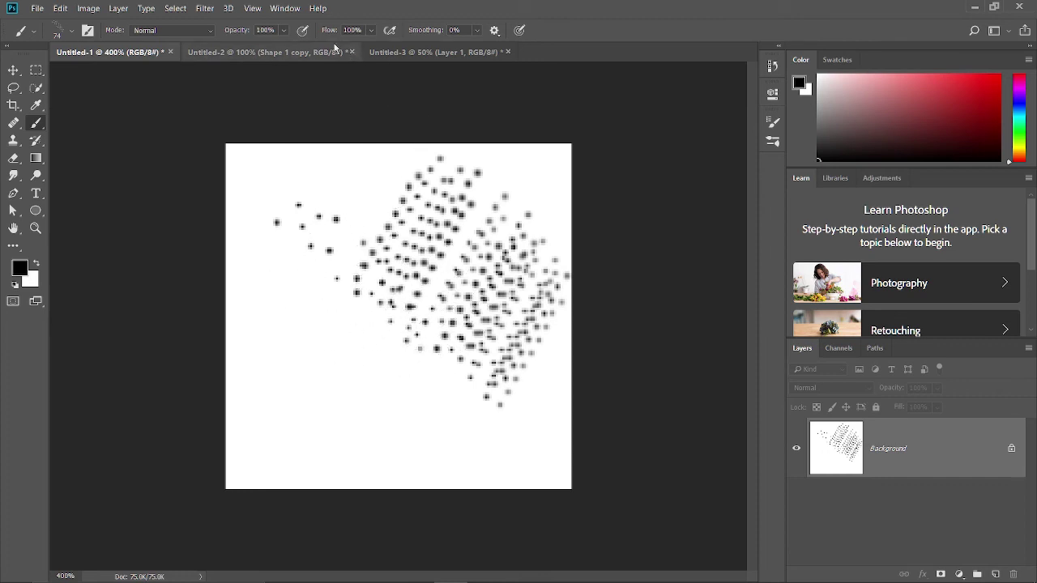
- Set Brush Tip Shape spacing to 1%, test-paint a stroke lower-left, then enable Shape Dynamics
{"action": "left_click", "coordinate": [291, 13]}
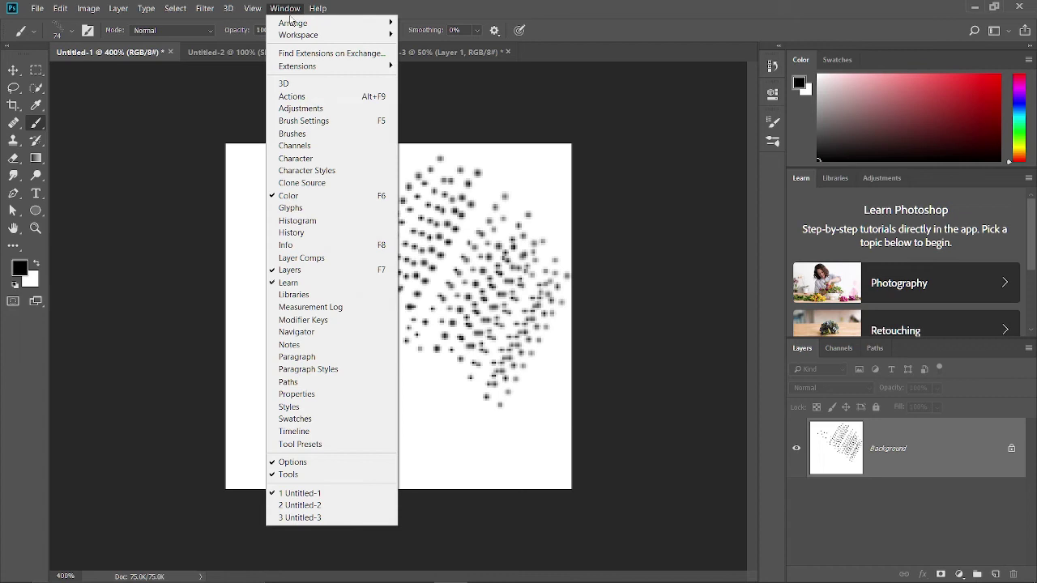
{"action": "left_click", "coordinate": [305, 122]}
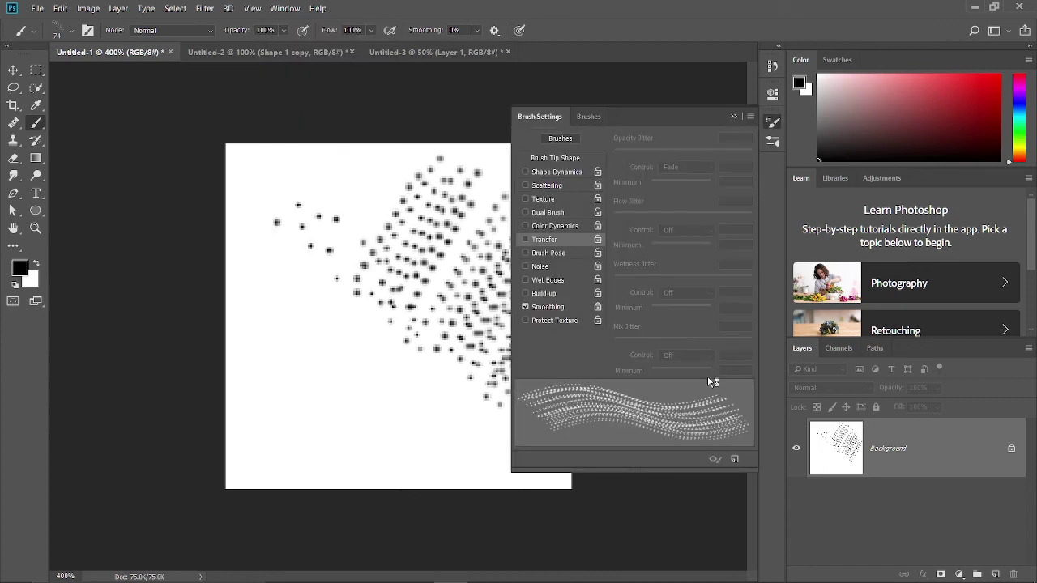
{"action": "left_click", "coordinate": [561, 159]}
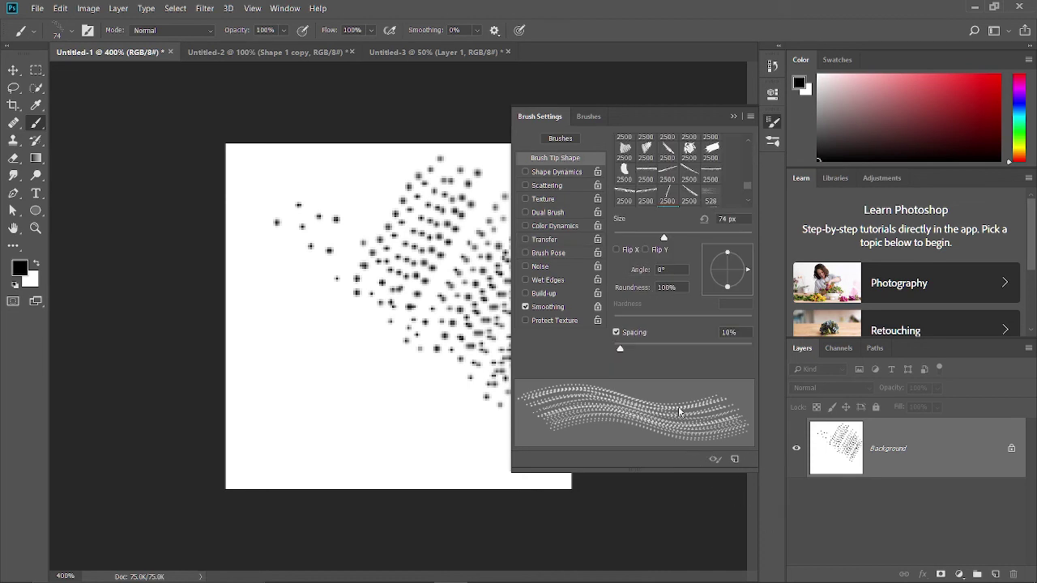
{"action": "left_click_drag", "start_coordinate": [620, 350], "coordinate": [615, 351]}
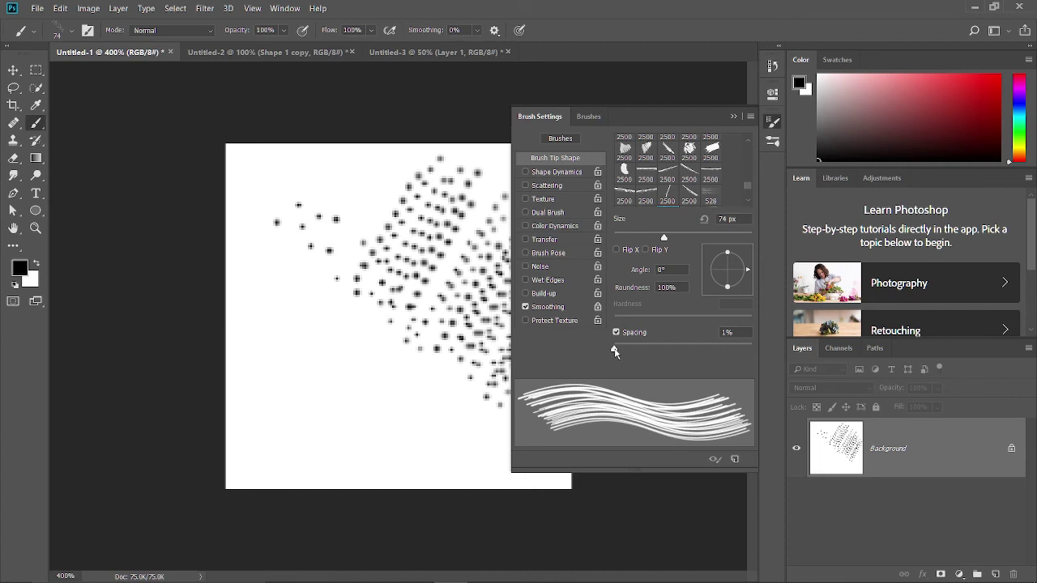
{"action": "mouse_move", "coordinate": [307, 373]}
{"action": "left_mouse_down"}
{"action": "mouse_move", "coordinate": [380, 405]}
{"action": "mouse_move", "coordinate": [317, 349]}
{"action": "mouse_move", "coordinate": [259, 259]}
{"action": "left_mouse_up"}
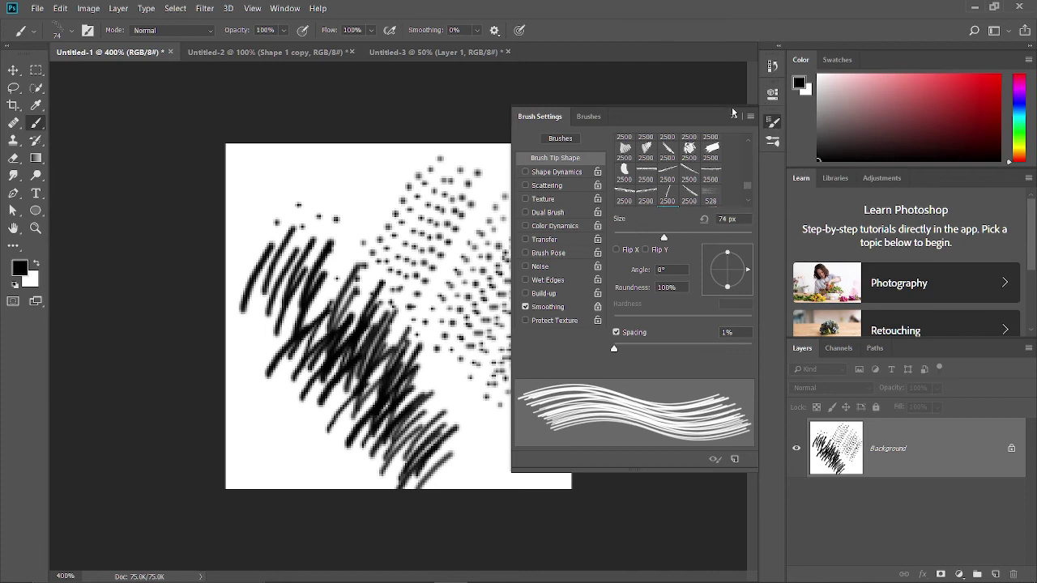
{"action": "left_click", "coordinate": [525, 172]}
{"action": "left_click", "coordinate": [556, 173]}
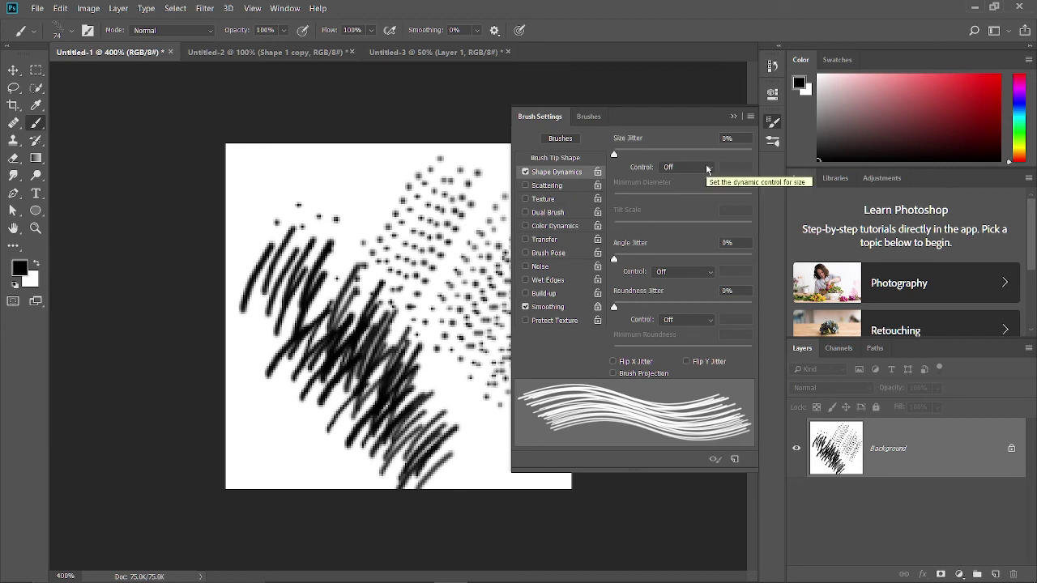
- Set Size Jitter Control to Fade over 300 steps, leave Angle Jitter Control Off, and enable Transfer
{"action": "left_click", "coordinate": [707, 167]}
{"action": "left_click", "coordinate": [689, 187]}
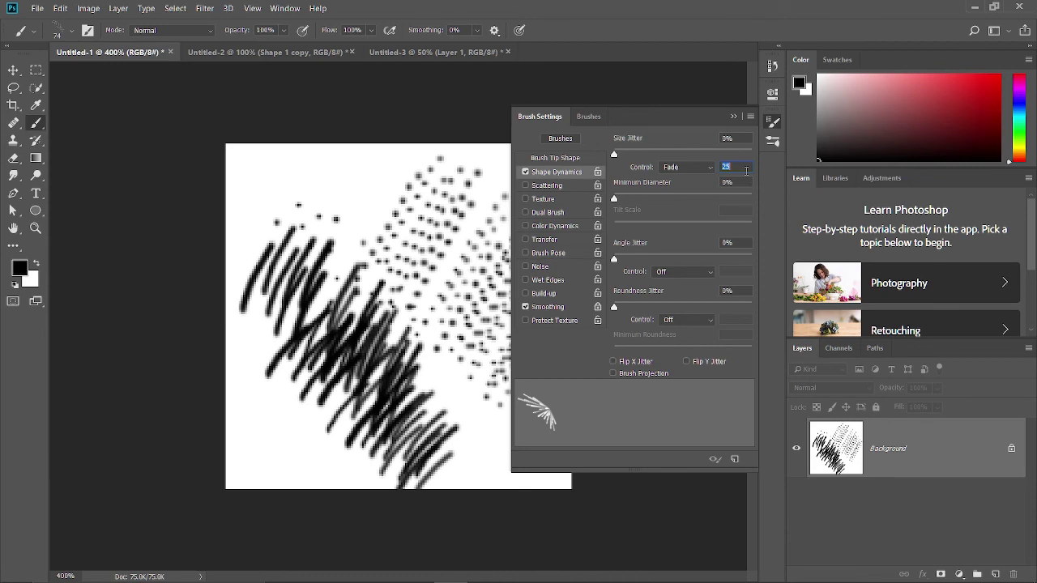
{"action": "type", "text": "300"}
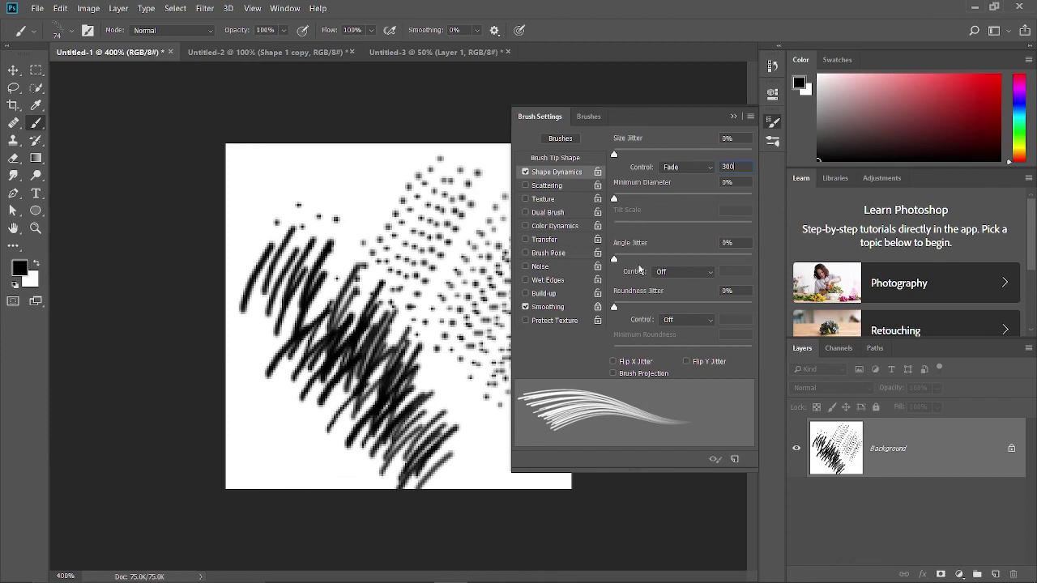
{"action": "left_click", "coordinate": [684, 271]}
{"action": "left_click", "coordinate": [672, 285]}
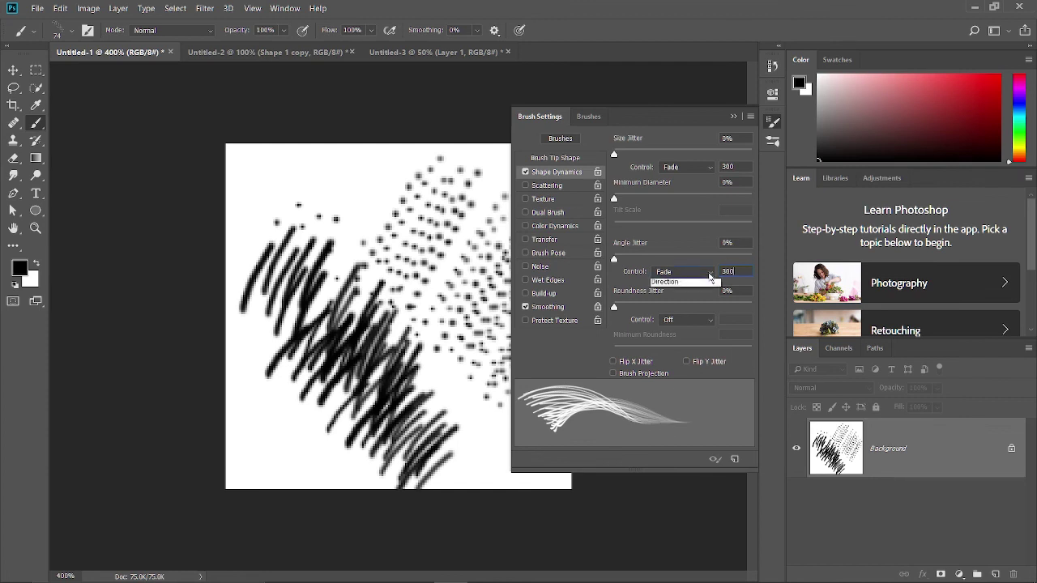
{"action": "left_click", "coordinate": [709, 274]}
{"action": "left_click", "coordinate": [684, 285]}
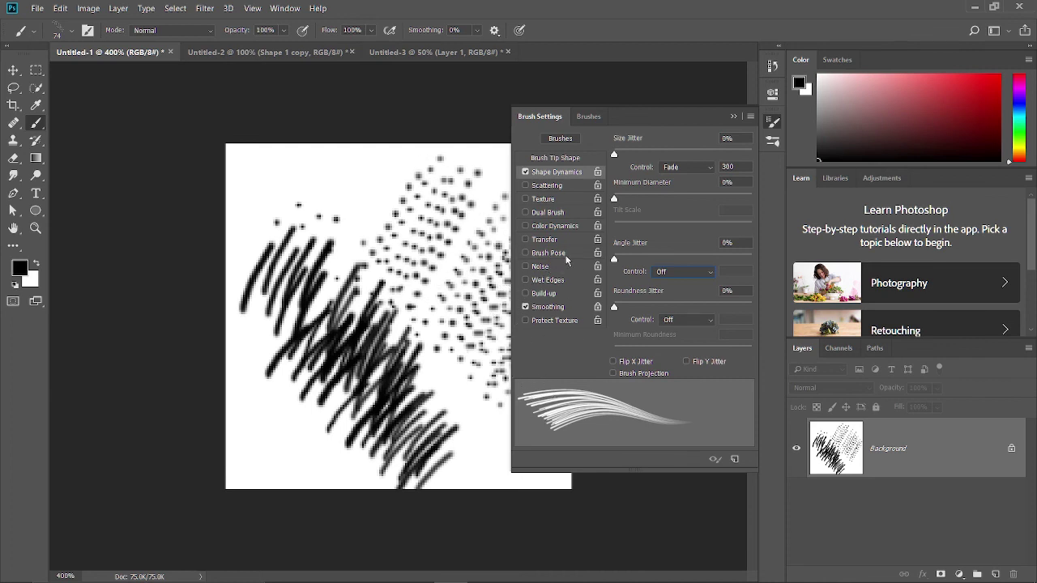
{"action": "left_click", "coordinate": [543, 241]}
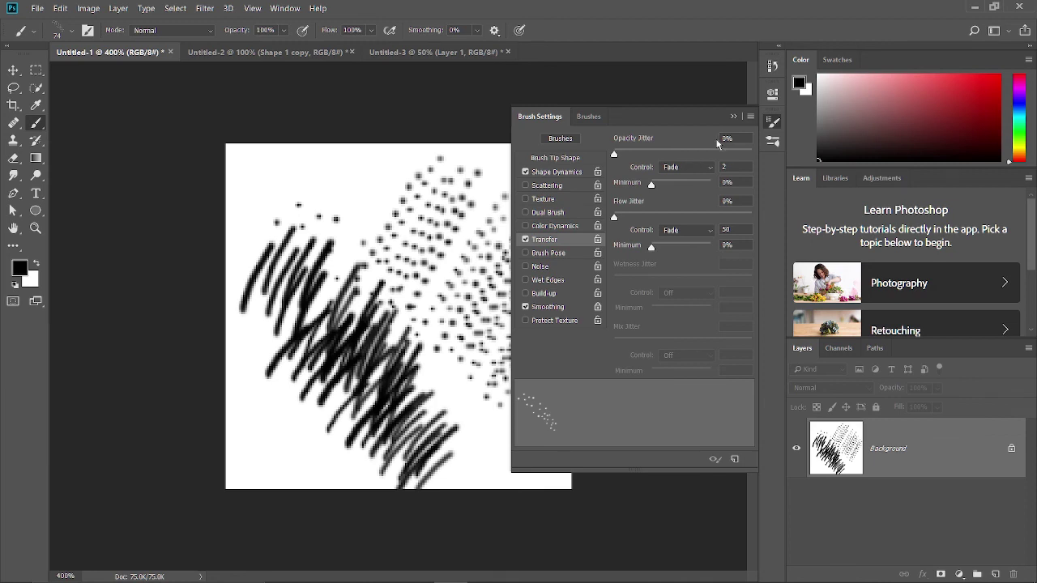
- Set both Opacity Jitter and Flow Jitter controls to Fade over 350 steps
{"action": "left_click", "coordinate": [709, 169]}
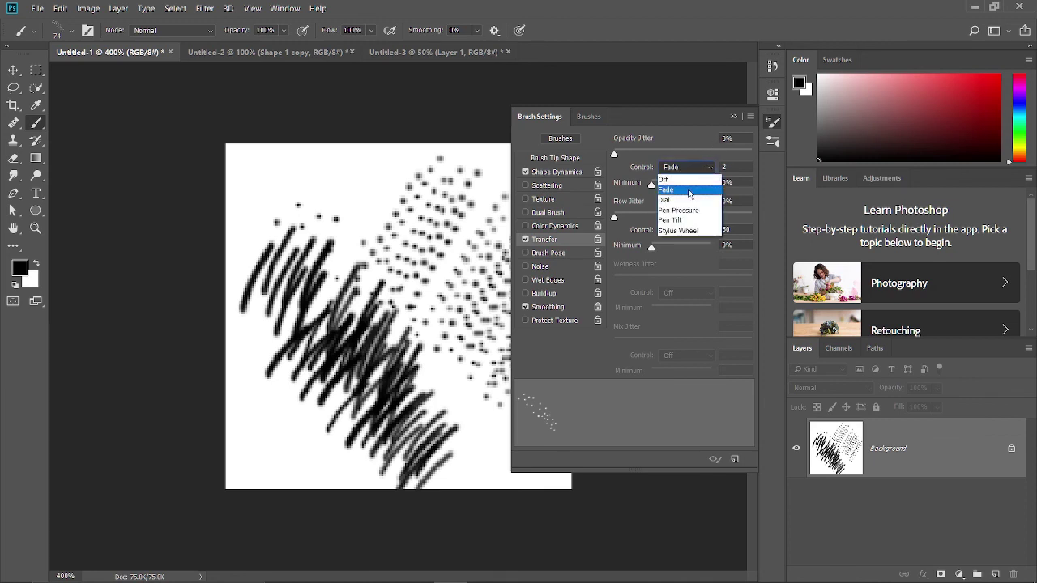
{"action": "left_click", "coordinate": [688, 191]}
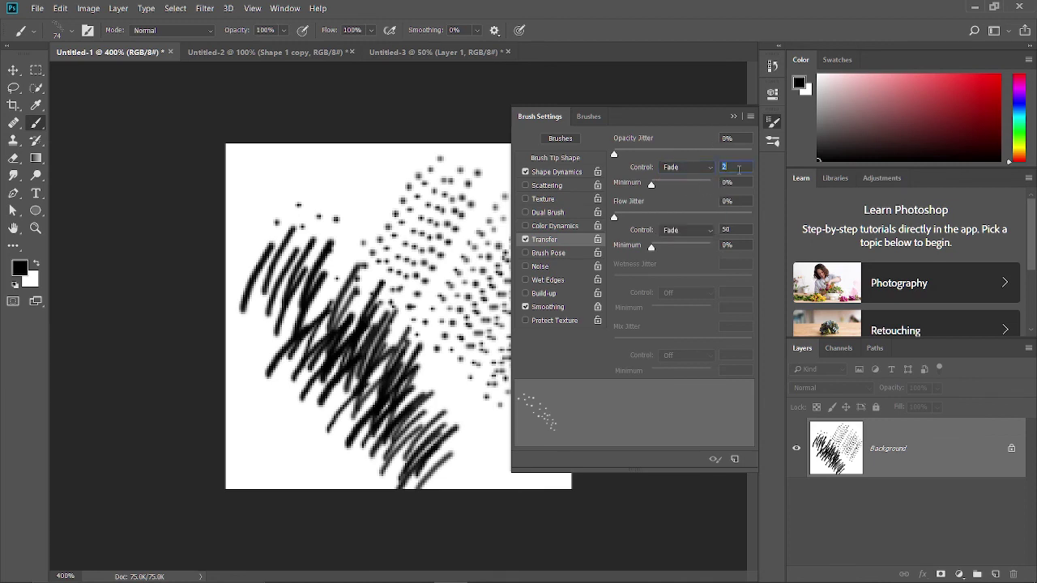
{"action": "type", "text": "350"}
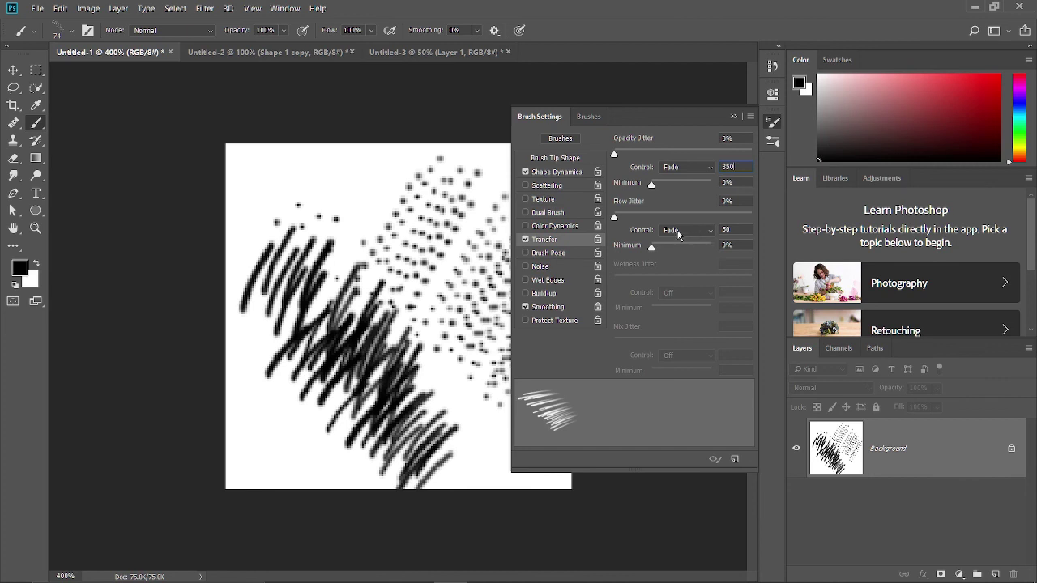
{"action": "left_click", "coordinate": [678, 234]}
{"action": "left_click", "coordinate": [677, 235]}
{"action": "left_click", "coordinate": [734, 230]}
{"action": "type", "text": "350"}
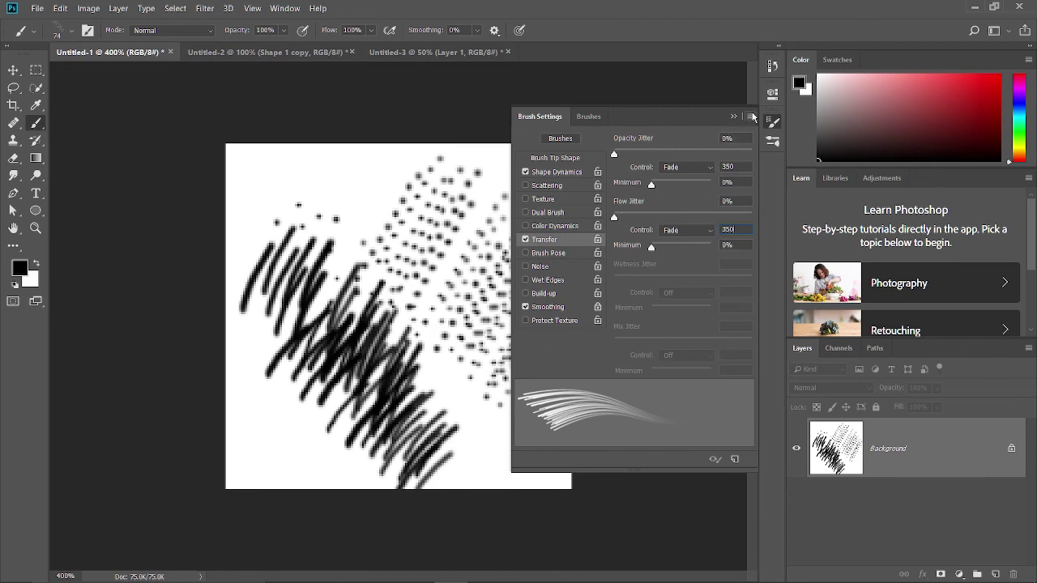
{"action": "left_click", "coordinate": [751, 119]}
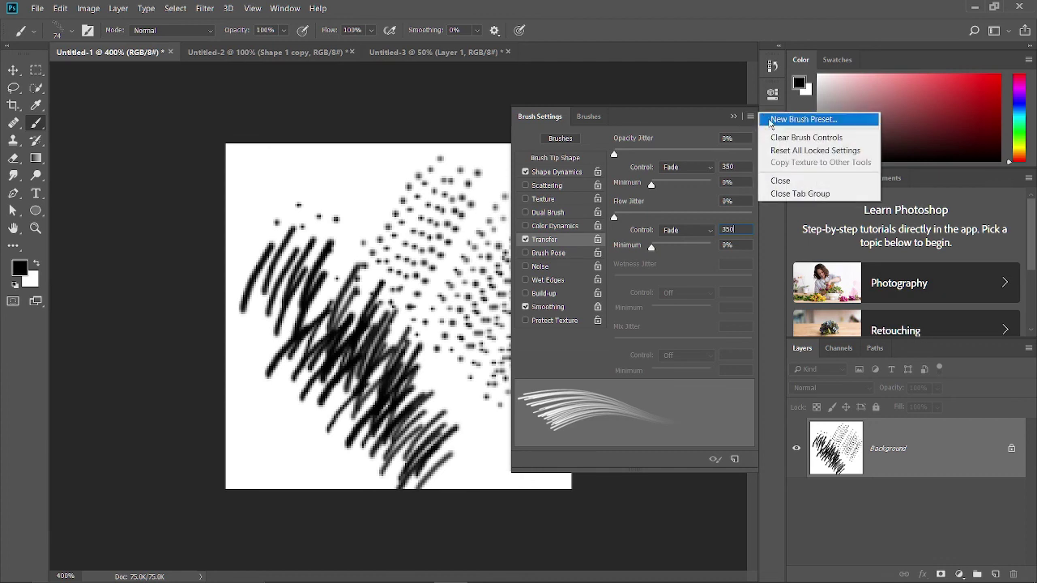
- Save the tuned brush as new preset 'hair2 1', then close the Brush Settings panel
{"action": "left_click", "coordinate": [802, 119]}
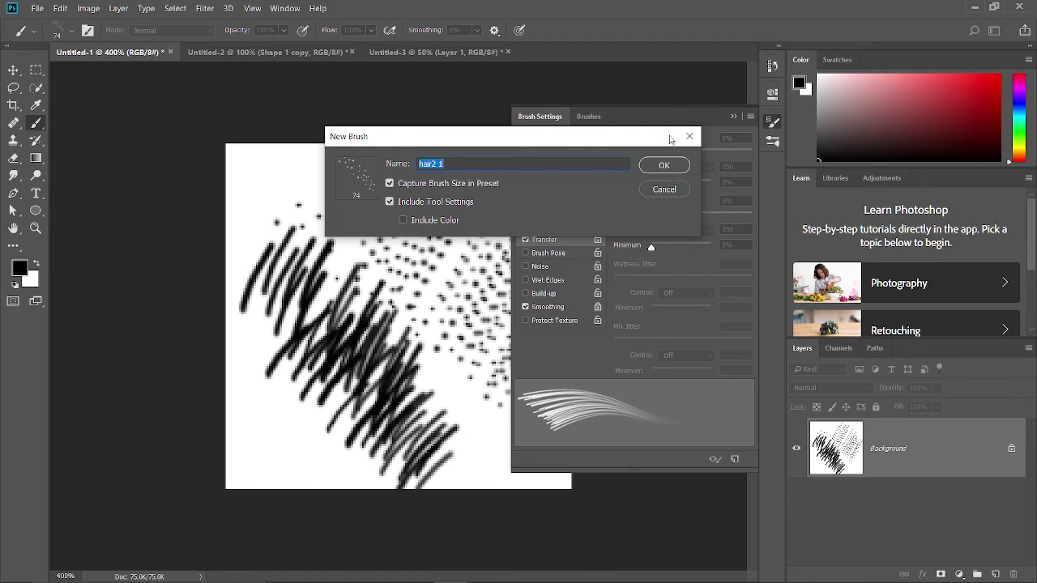
{"action": "left_click", "coordinate": [664, 170]}
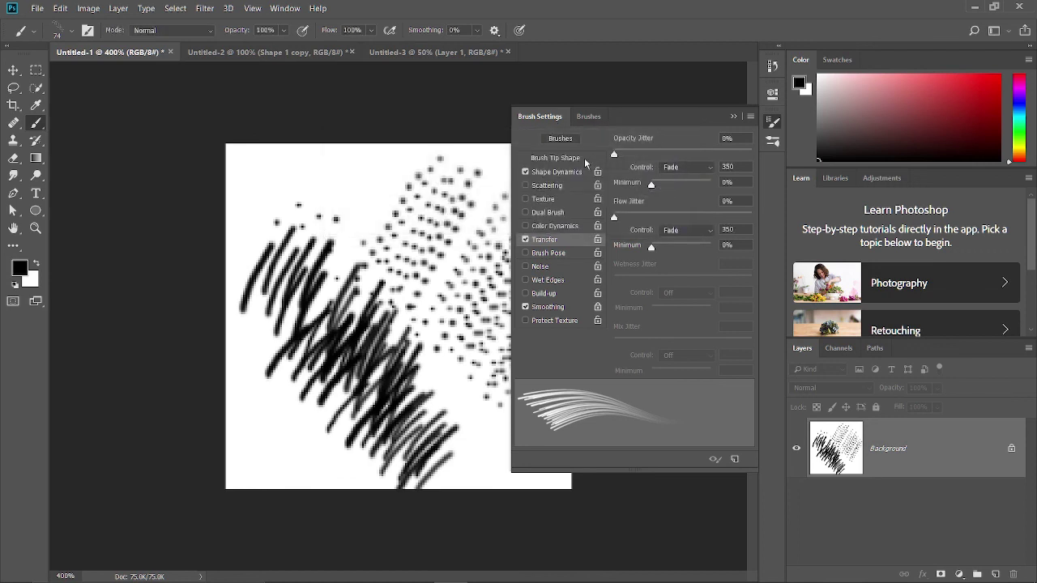
{"action": "left_click", "coordinate": [734, 116]}
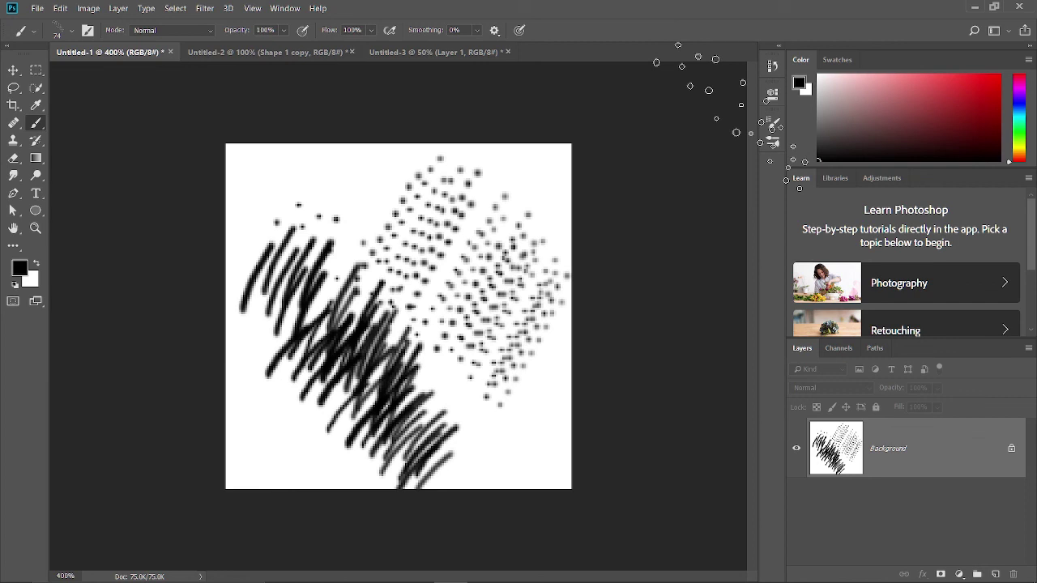
- In Untitled-3, add Layer 2 above Layer 1, hide Layer 1, and fill Layer 2 white
{"action": "key", "text": "ctrl+shift+n"}
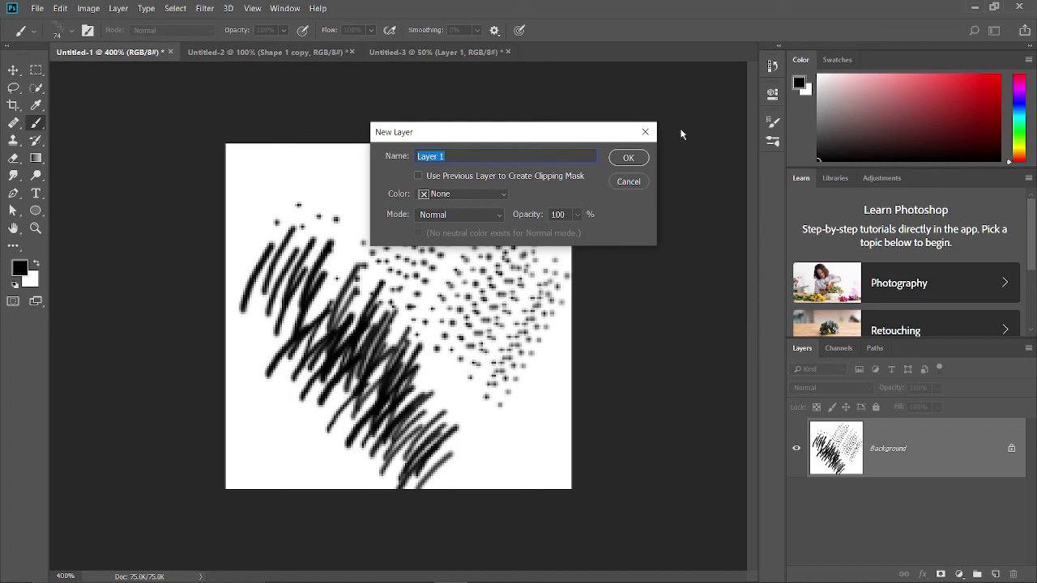
{"action": "left_click", "coordinate": [645, 131]}
{"action": "left_click", "coordinate": [429, 52]}
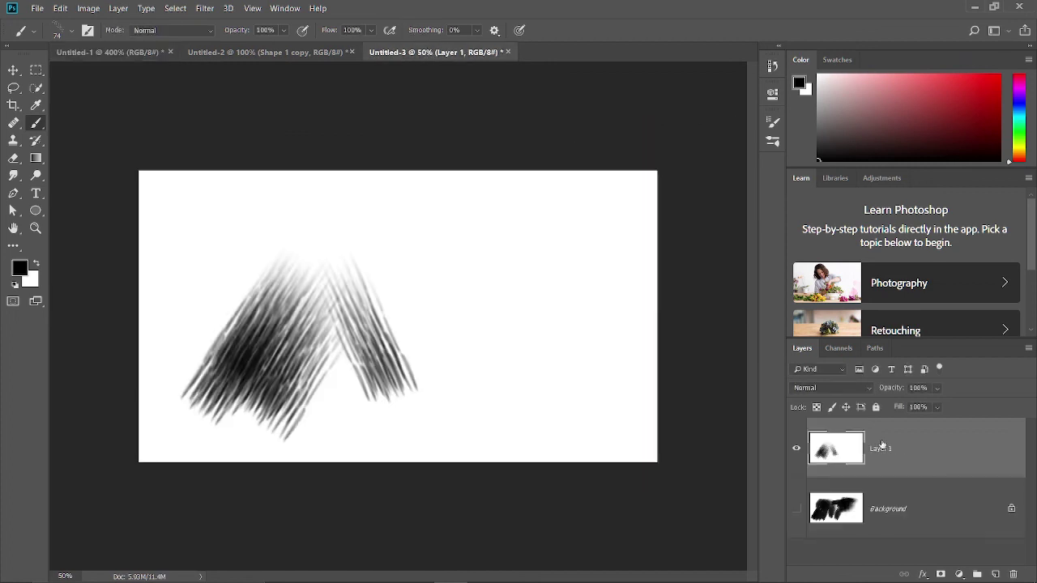
{"action": "key", "text": "ctrl+shift+n"}
{"action": "key", "text": "Return"}
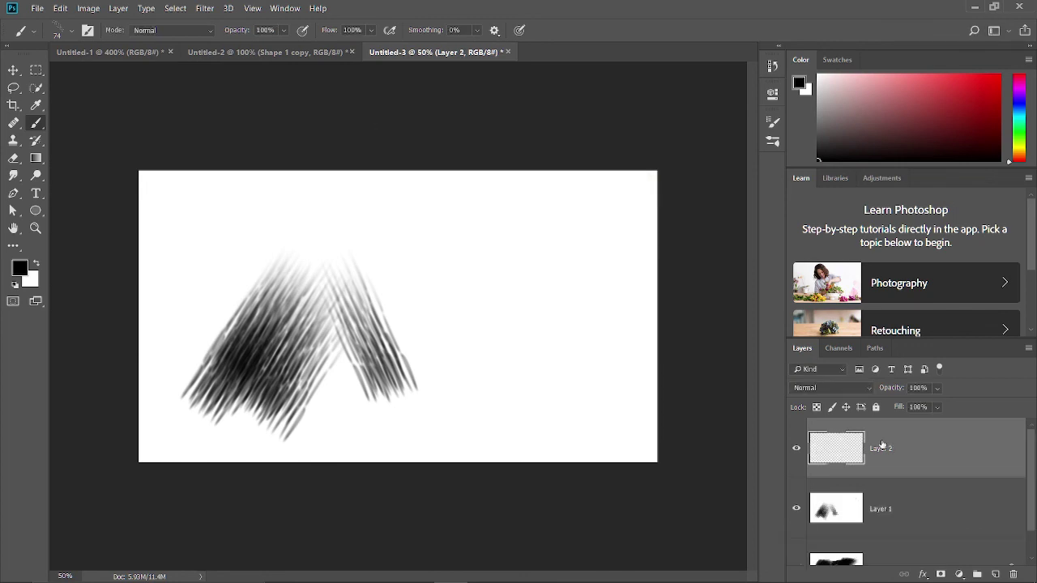
{"action": "left_click", "coordinate": [797, 510]}
{"action": "scroll", "coordinate": [802, 517], "scroll_direction": "down", "scroll_amount": 1}
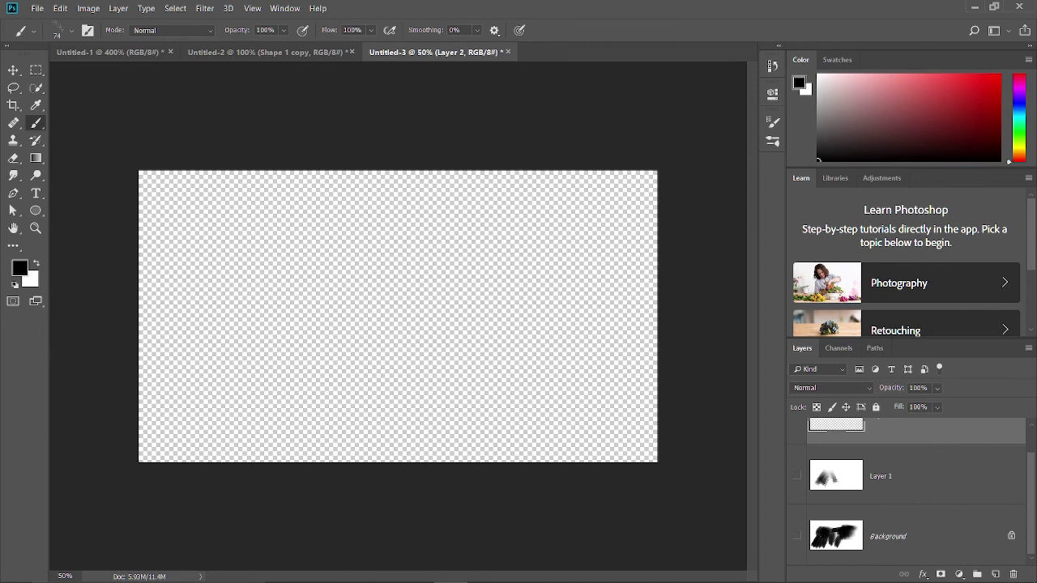
{"action": "scroll", "coordinate": [853, 457], "scroll_direction": "up", "scroll_amount": 1}
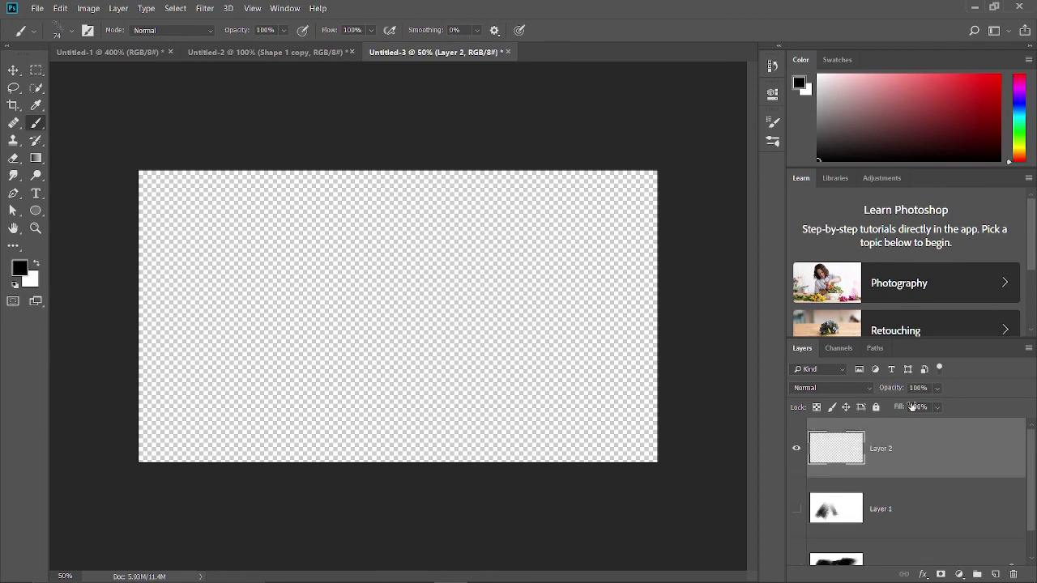
{"action": "key", "text": "ctrl+BackSpace"}
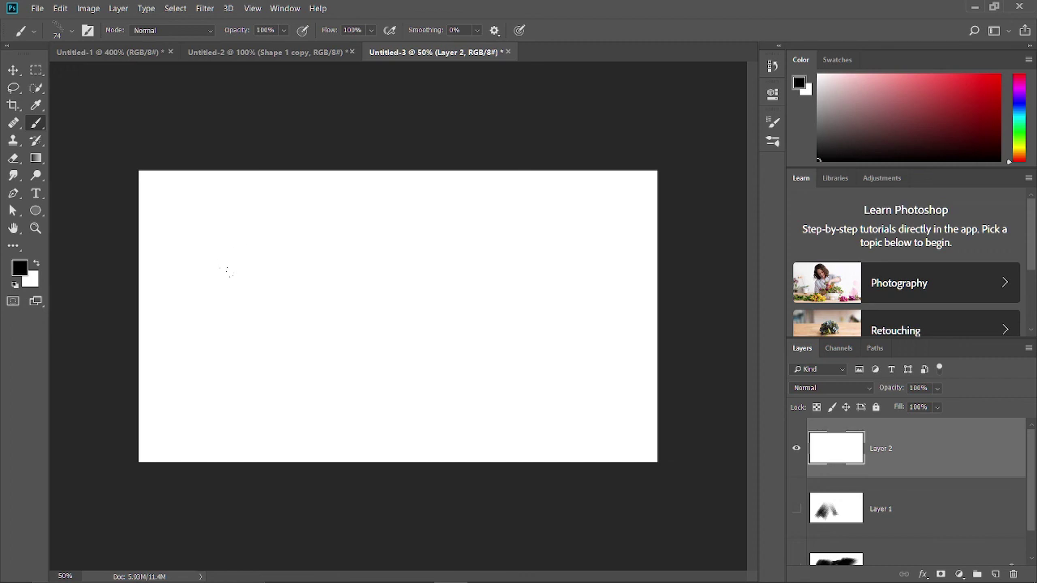
- Paint two tapered black hair-strand clusters, one at the left and one right of centre
{"action": "left_click_drag", "start_coordinate": [237, 312], "coordinate": [247, 253]}
{"action": "left_click_drag", "start_coordinate": [245, 326], "coordinate": [251, 269]}
{"action": "left_click_drag", "start_coordinate": [258, 321], "coordinate": [260, 242]}
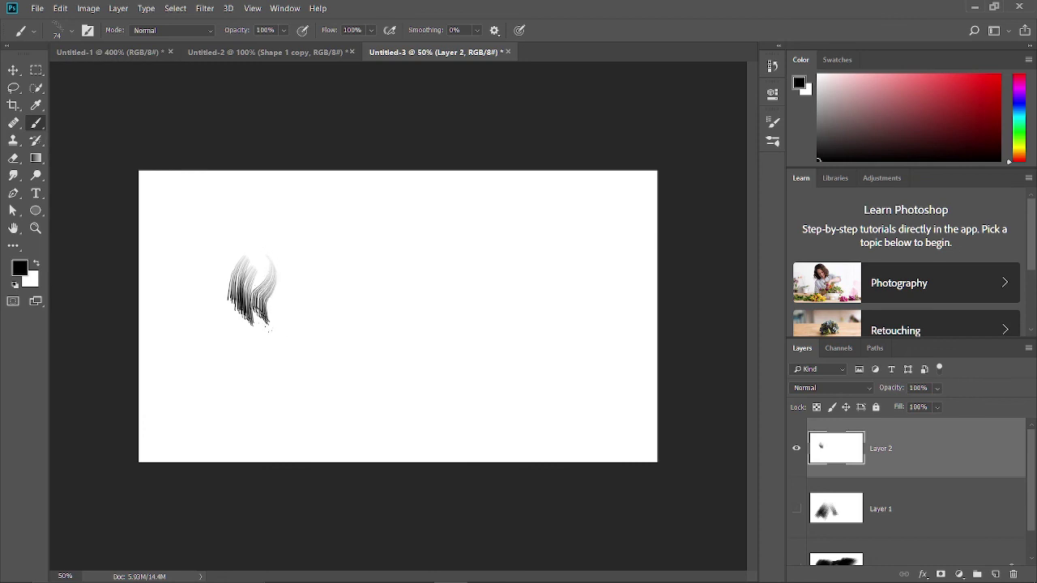
{"action": "left_click_drag", "start_coordinate": [270, 330], "coordinate": [289, 280]}
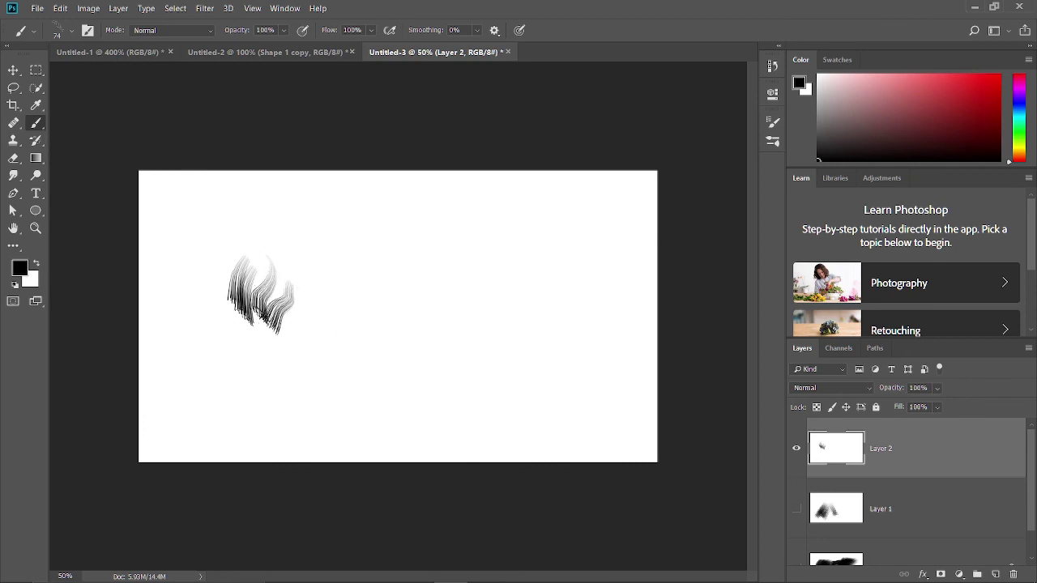
{"action": "left_click_drag", "start_coordinate": [259, 328], "coordinate": [266, 276]}
{"action": "mouse_move", "coordinate": [274, 338]}
{"action": "left_mouse_down"}
{"action": "mouse_move", "coordinate": [283, 275]}
{"action": "mouse_move", "coordinate": [283, 313]}
{"action": "left_mouse_up"}
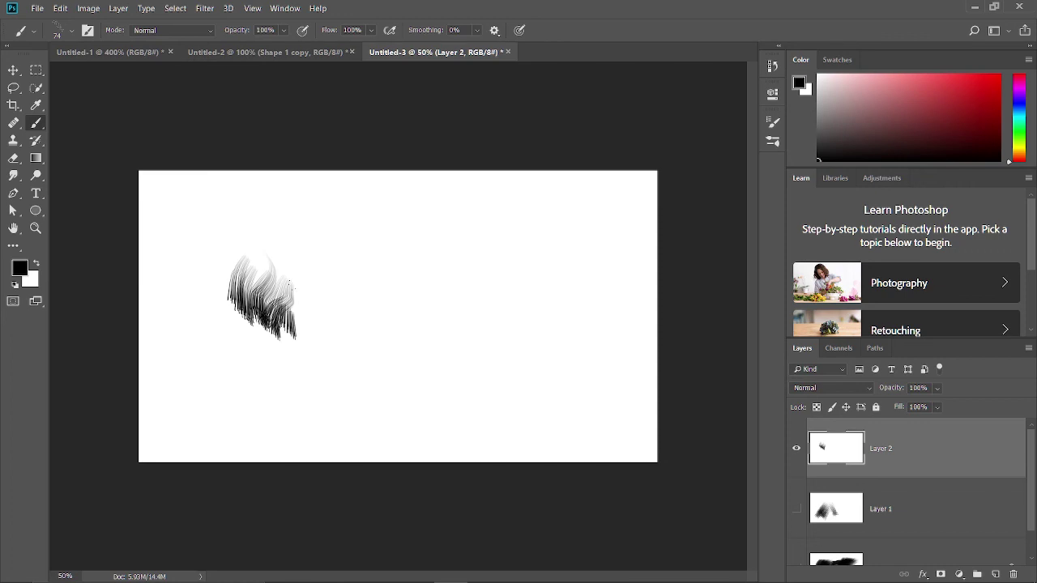
{"action": "left_click_drag", "start_coordinate": [471, 245], "coordinate": [487, 299]}
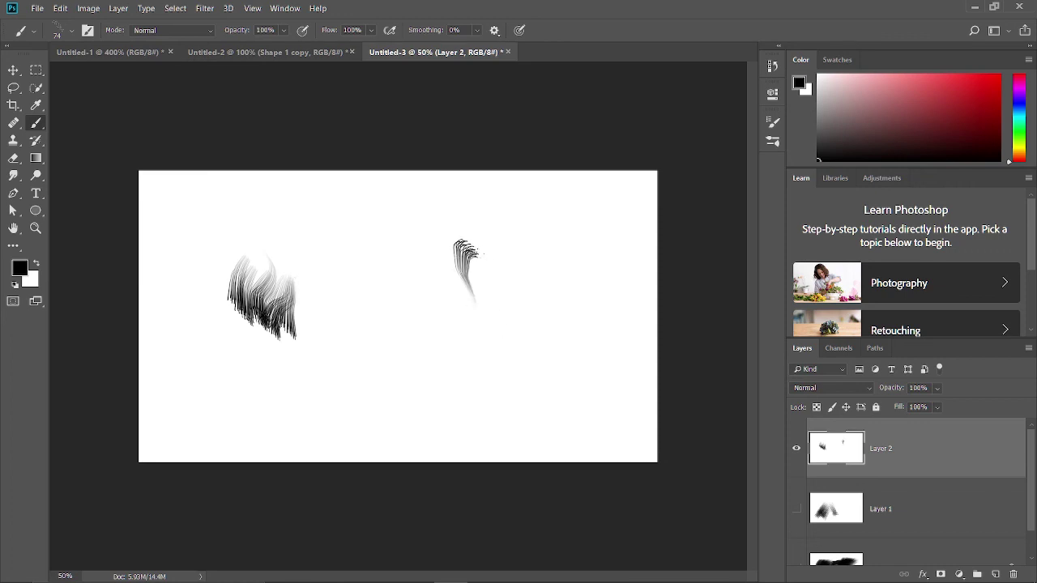
{"action": "left_click_drag", "start_coordinate": [483, 252], "coordinate": [477, 310]}
{"action": "mouse_move", "coordinate": [462, 242]}
{"action": "left_mouse_down"}
{"action": "mouse_move", "coordinate": [453, 308]}
{"action": "mouse_move", "coordinate": [459, 258]}
{"action": "mouse_move", "coordinate": [452, 294]}
{"action": "left_mouse_up"}
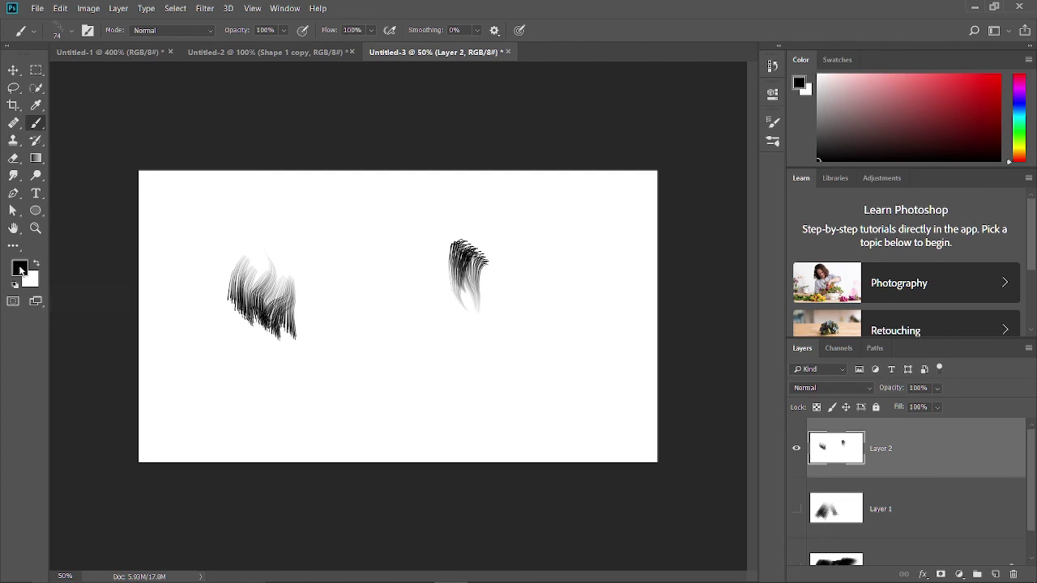
- Set the foreground colour to dark red-brown #281818
{"action": "left_click", "coordinate": [20, 268]}
{"action": "left_click", "coordinate": [437, 265]}
{"action": "left_click", "coordinate": [408, 269]}
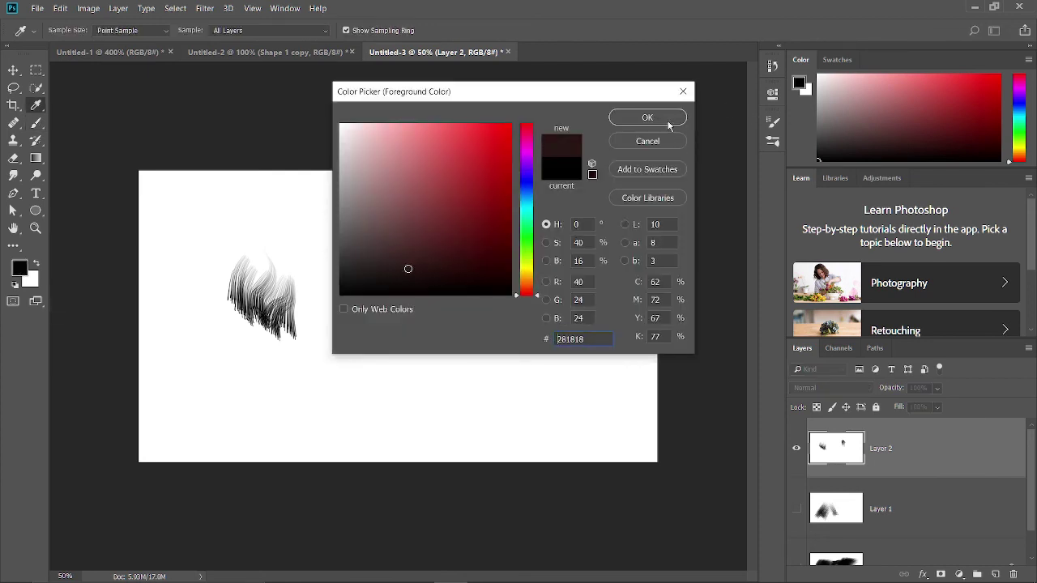
{"action": "left_click", "coordinate": [668, 120]}
- Paint a #281818 hair-strand cluster near the centre between the black tufts
{"action": "left_click_drag", "start_coordinate": [397, 220], "coordinate": [395, 275]}
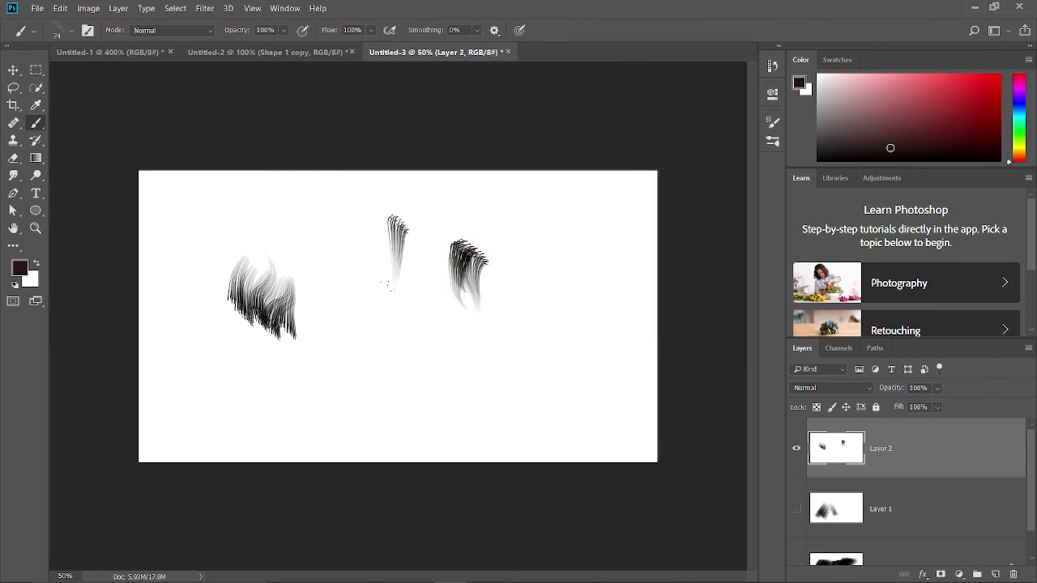
{"action": "left_click_drag", "start_coordinate": [404, 222], "coordinate": [407, 283]}
{"action": "left_click_drag", "start_coordinate": [388, 219], "coordinate": [393, 282]}
{"action": "mouse_move", "coordinate": [405, 226]}
{"action": "left_mouse_down"}
{"action": "mouse_move", "coordinate": [404, 295]}
{"action": "mouse_move", "coordinate": [418, 256]}
{"action": "mouse_move", "coordinate": [417, 289]}
{"action": "left_mouse_up"}
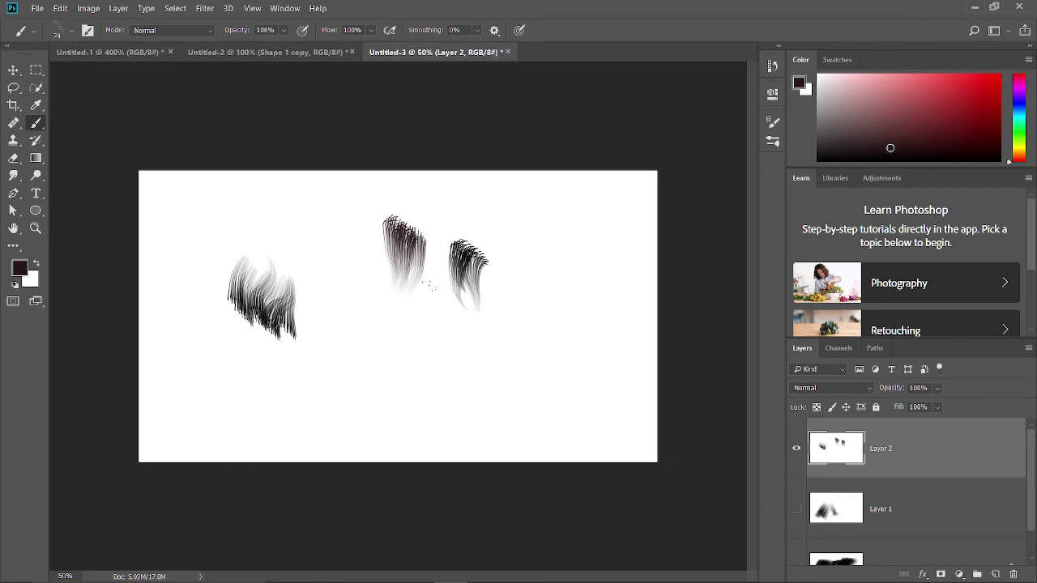